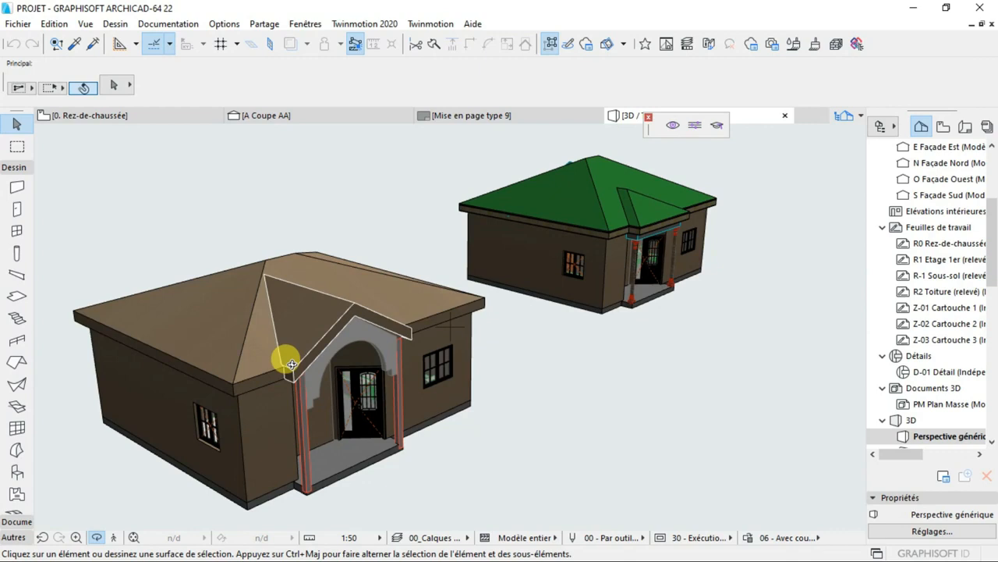
- Examine the brown house's gabled porch roof and its side facade from several angles in 3D
drag(216, 429, 267, 360)
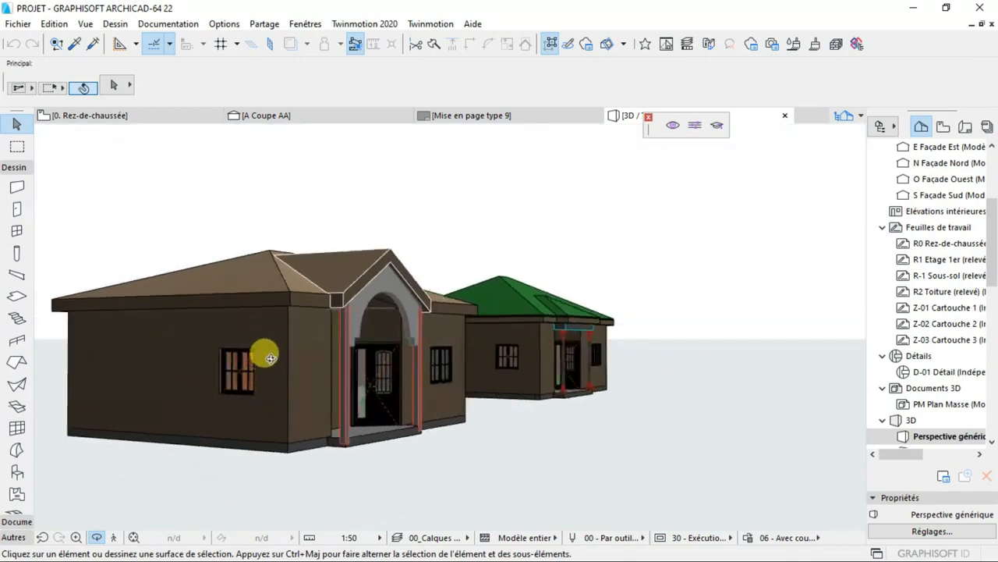
scroll(265, 357, up, 3)
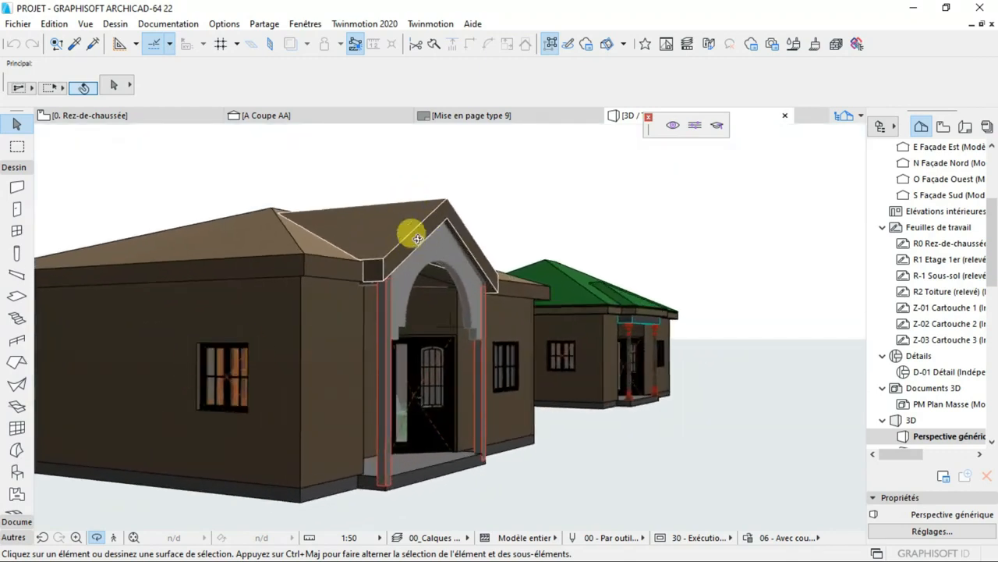
shift+middle_drag(417, 248, 428, 250)
scroll(327, 434, down, 3)
drag(220, 325, 297, 345)
drag(330, 473, 210, 340)
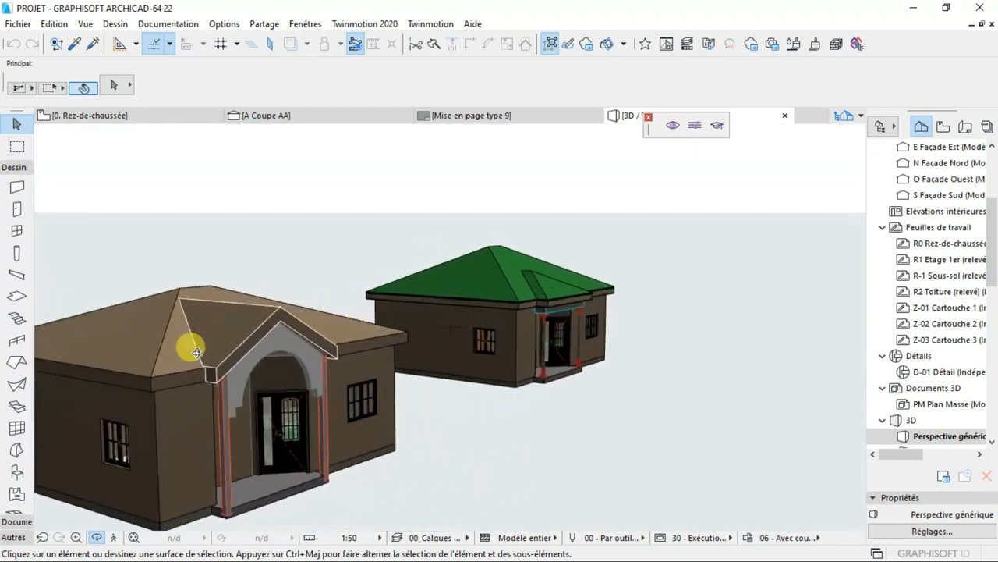
drag(135, 350, 263, 346)
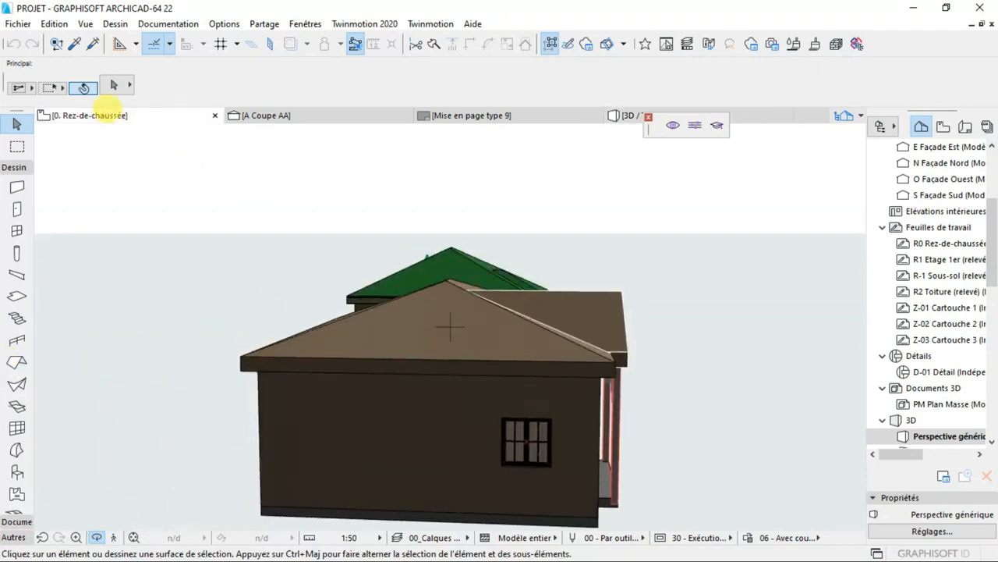
- On the ground floor plan, add a node to the exterior side wall at the partition between Chambre 1 and Chambre 2
click(109, 111)
scroll(343, 328, down, 5)
scroll(201, 338, up, 10)
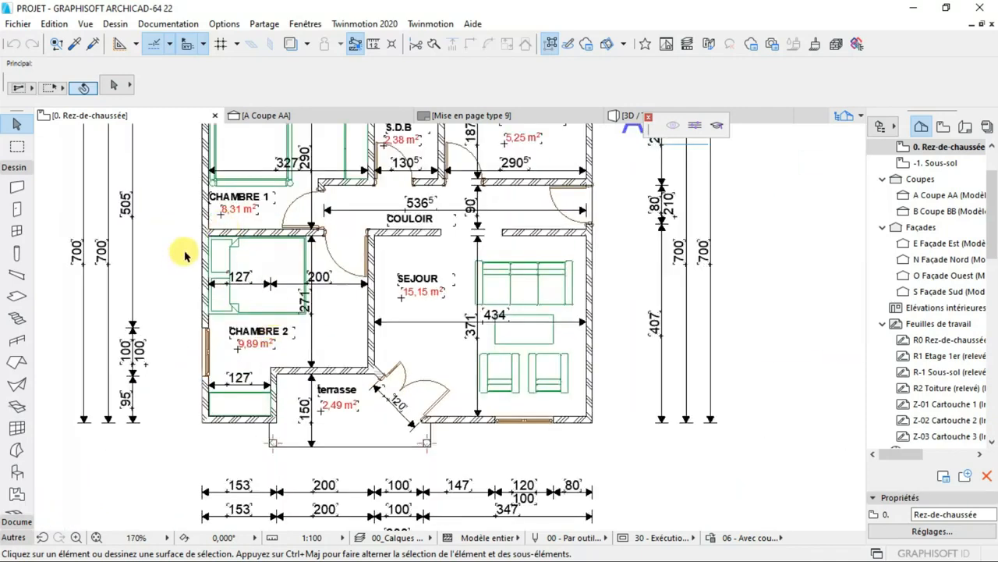
click(200, 231)
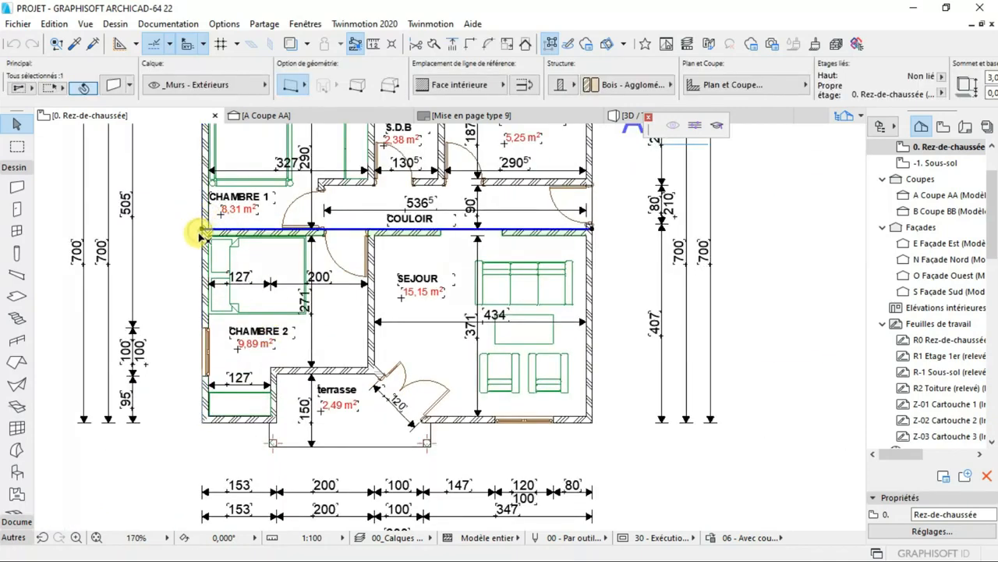
scroll(202, 221, down, 3)
scroll(201, 222, up, 5)
click(202, 221)
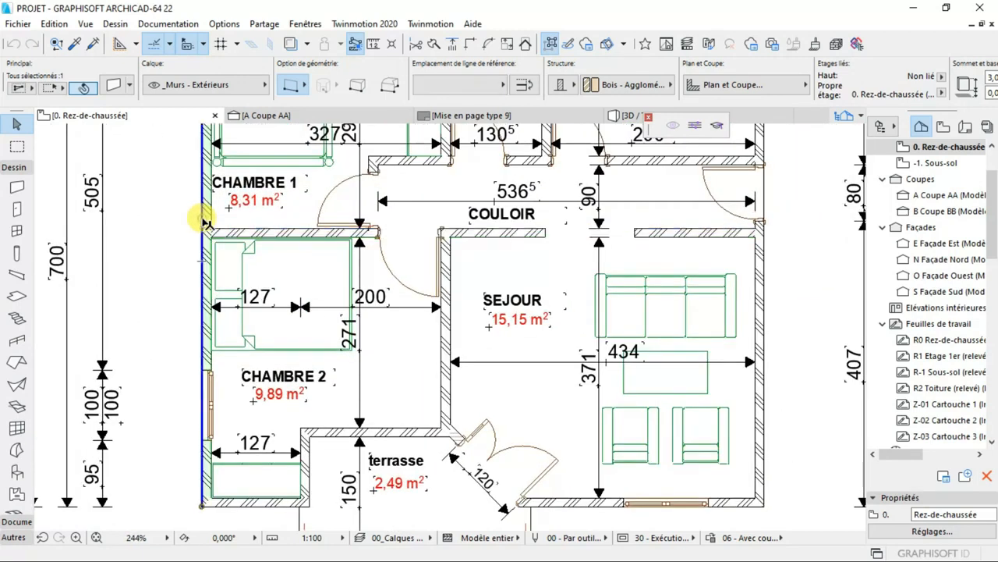
click(202, 221)
click(202, 221)
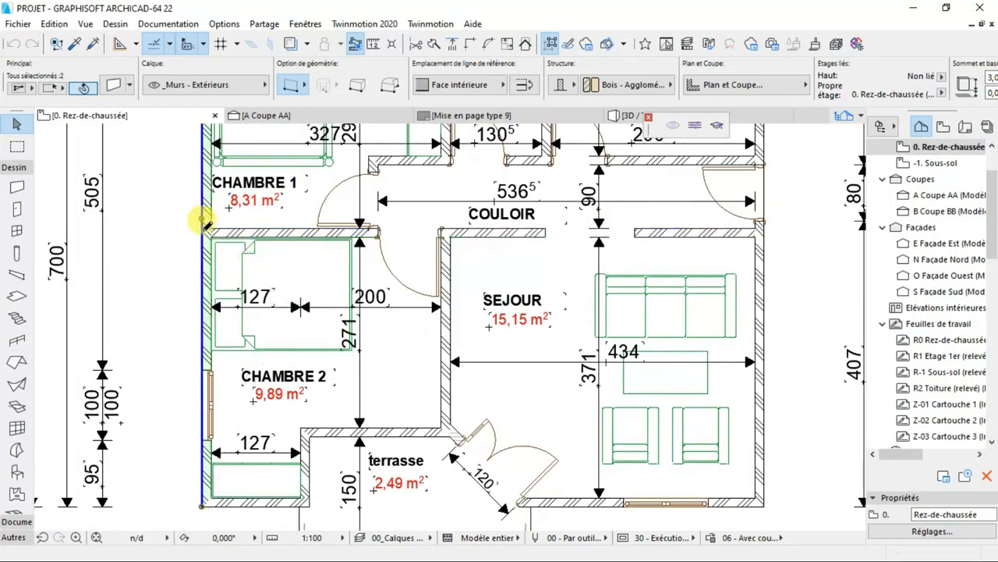
click(202, 221)
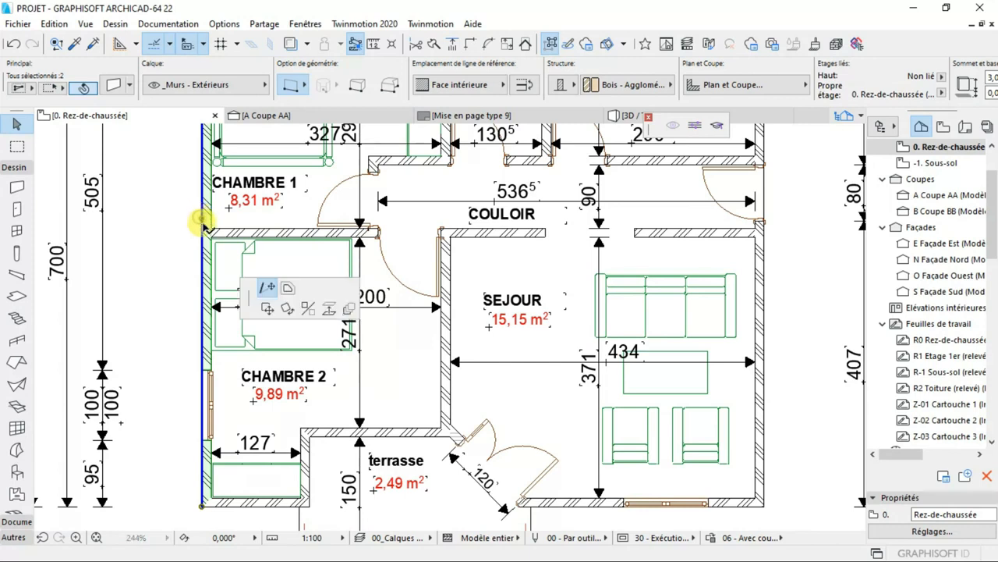
click(201, 228)
scroll(207, 209, down, 3)
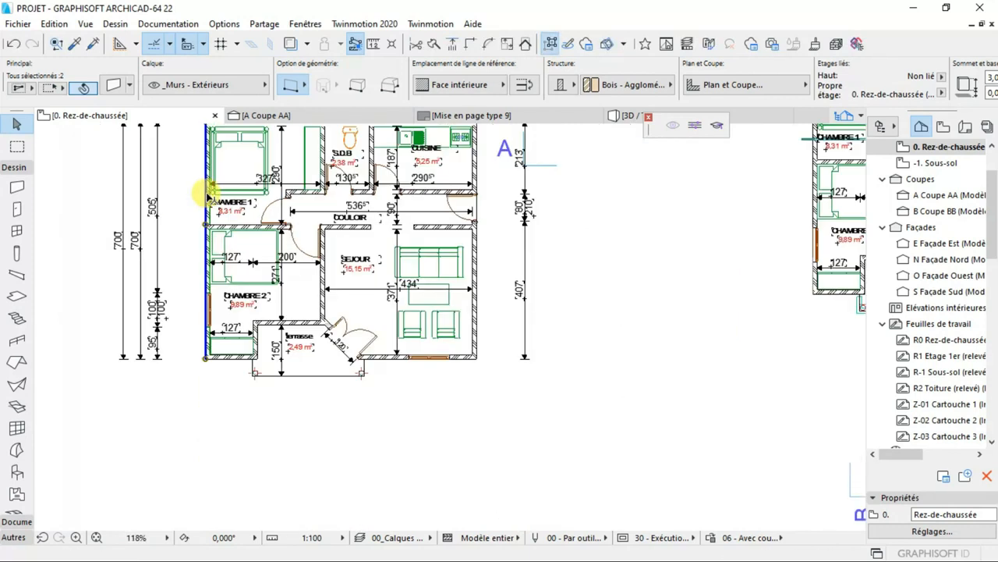
- Add a second node to the exterior wall beside Chambre 1 and align it with the straight wall line
click(209, 180)
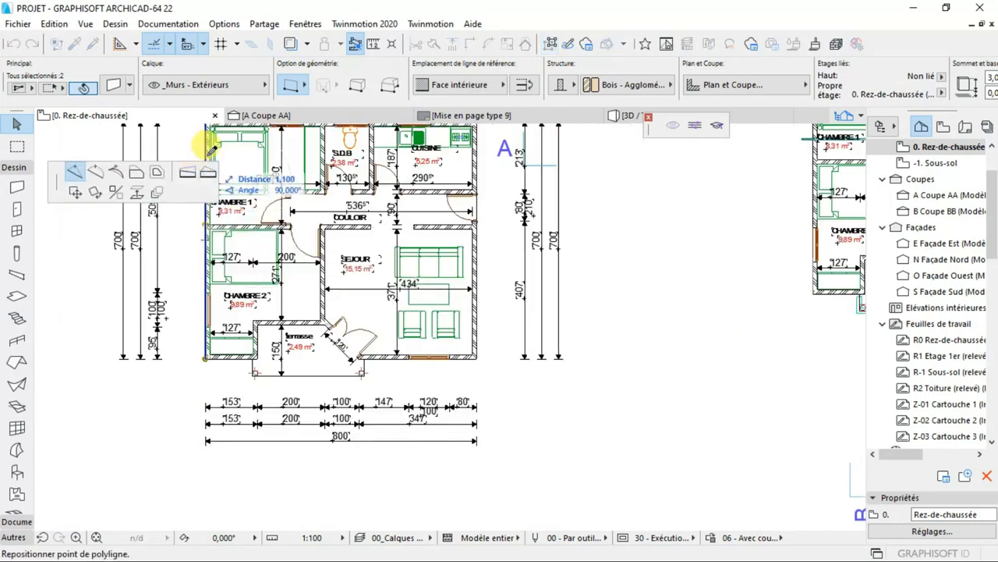
click(208, 153)
scroll(208, 158, up, 6)
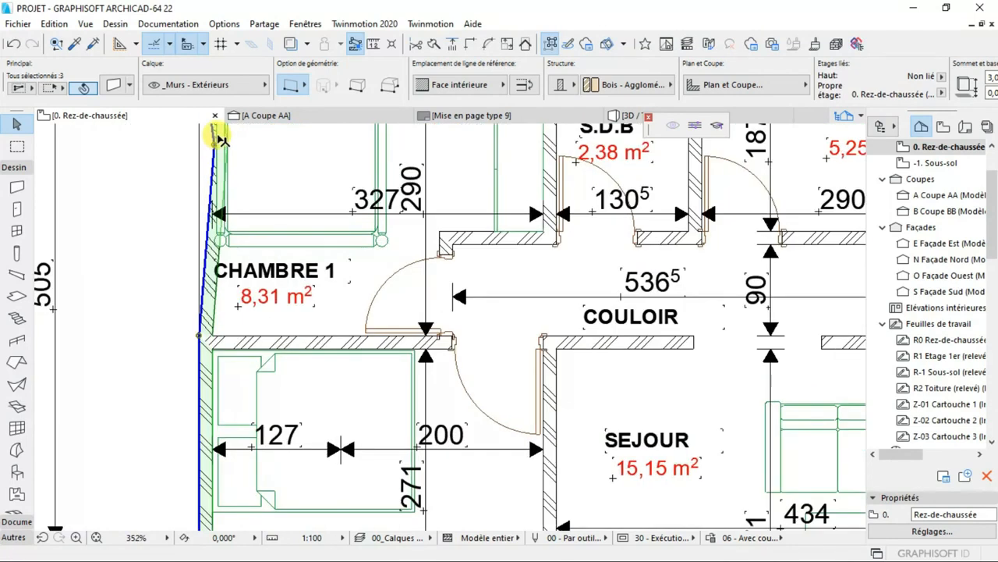
click(211, 144)
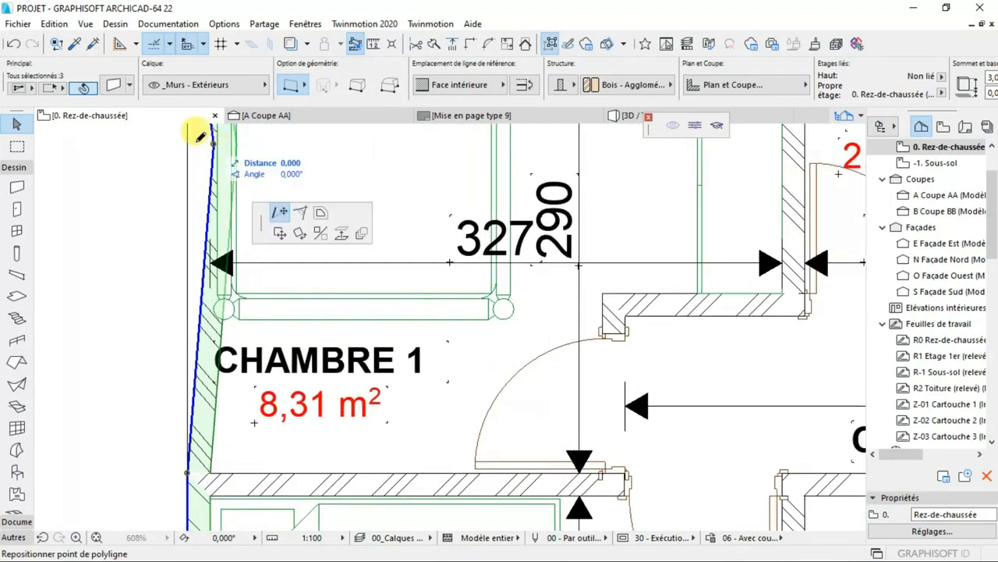
scroll(207, 163, down, 10)
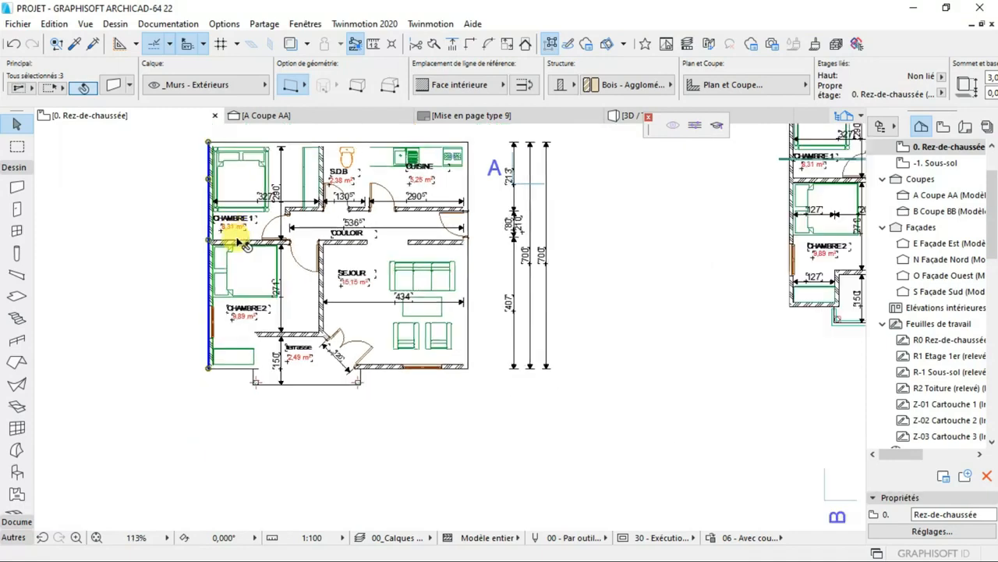
- Offset the wall segment between the two nodes outward by about 1.1 m to form a rectangular projection at Chambre 1
scroll(182, 289, up, 3)
scroll(312, 196, up, 2)
scroll(305, 234, down, 5)
scroll(292, 208, up, 4)
click(301, 219)
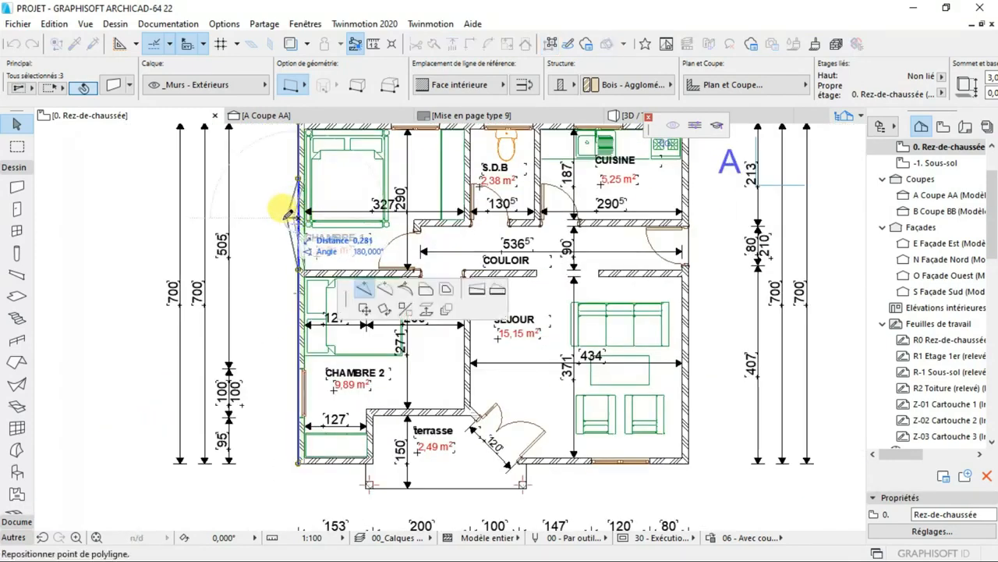
click(135, 172)
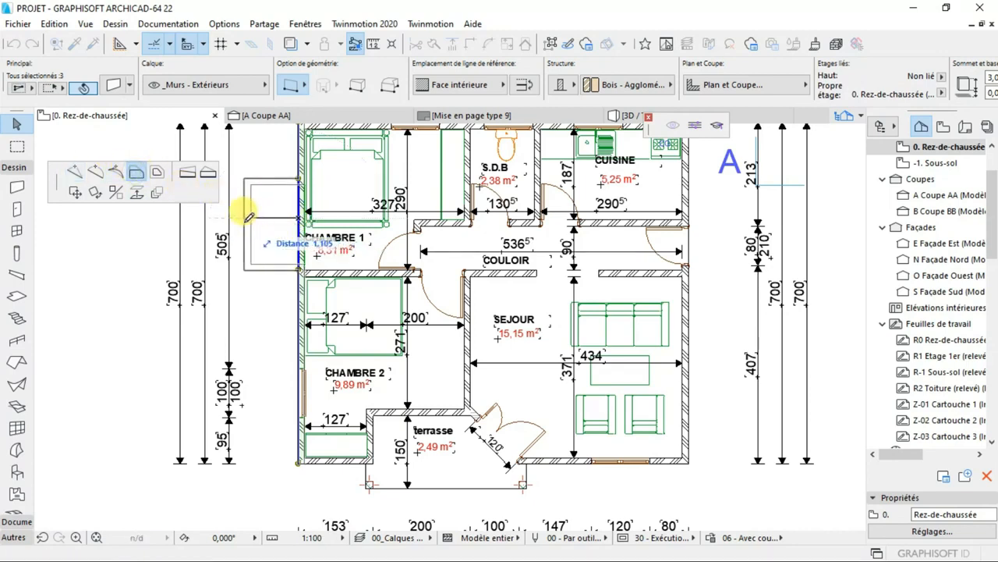
click(241, 210)
scroll(273, 234, up, 1)
scroll(275, 236, down, 2)
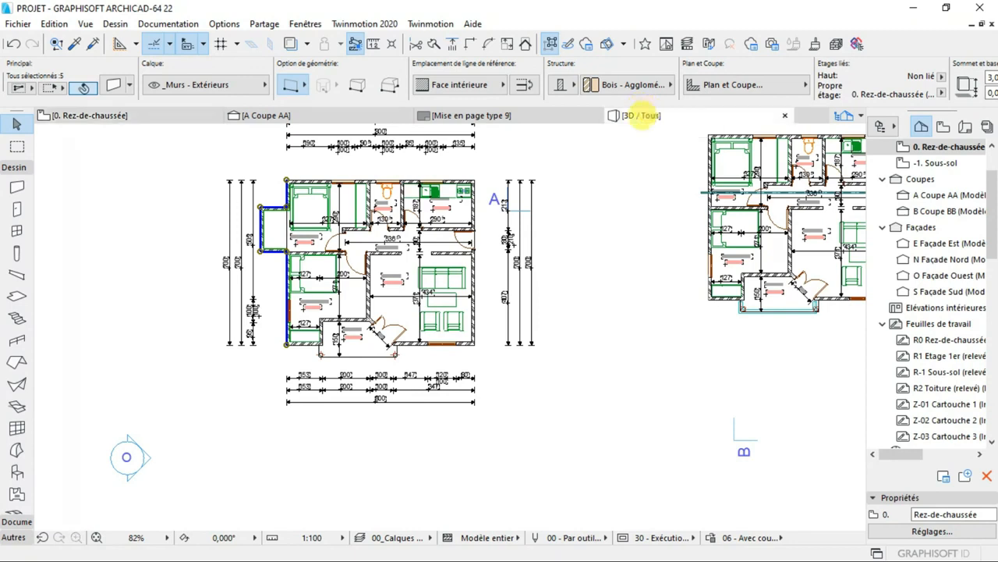
- Inspect the new wall projection on the house's side facade in 3D
click(640, 114)
drag(475, 408, 187, 430)
drag(301, 339, 399, 354)
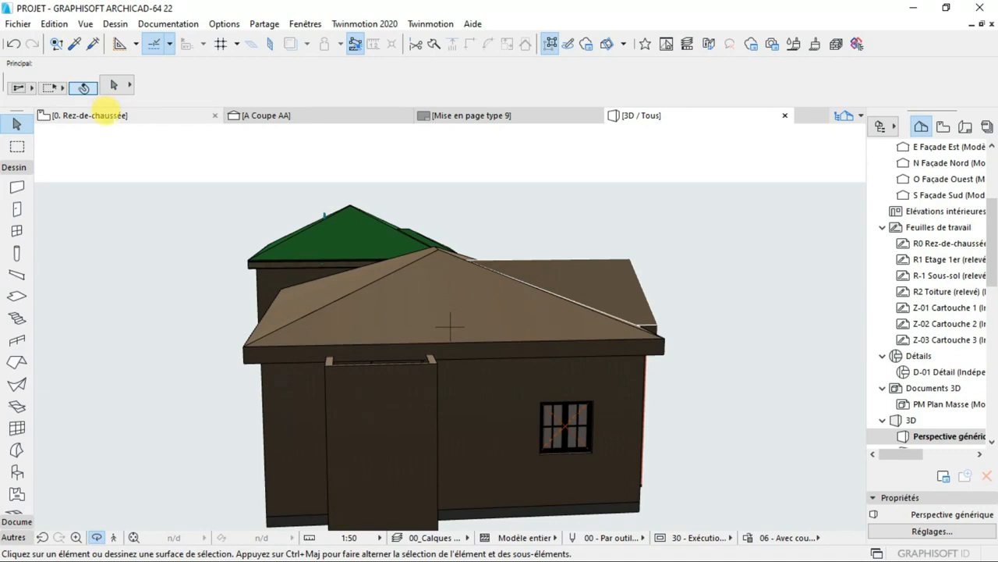
- Open the 1er étage plan and show the ground floor beneath it as a trace reference
click(101, 115)
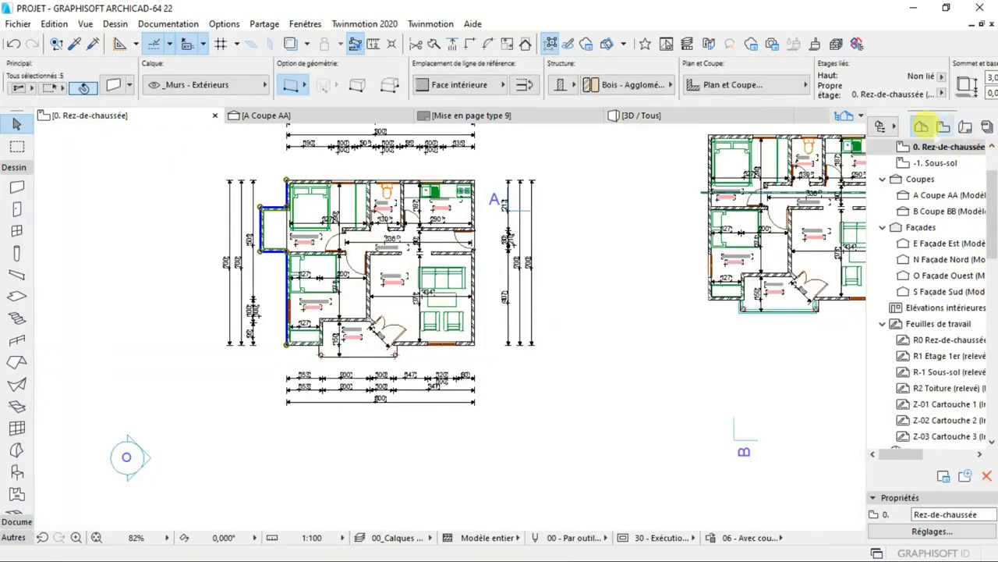
scroll(933, 156, up, 3)
click(936, 195)
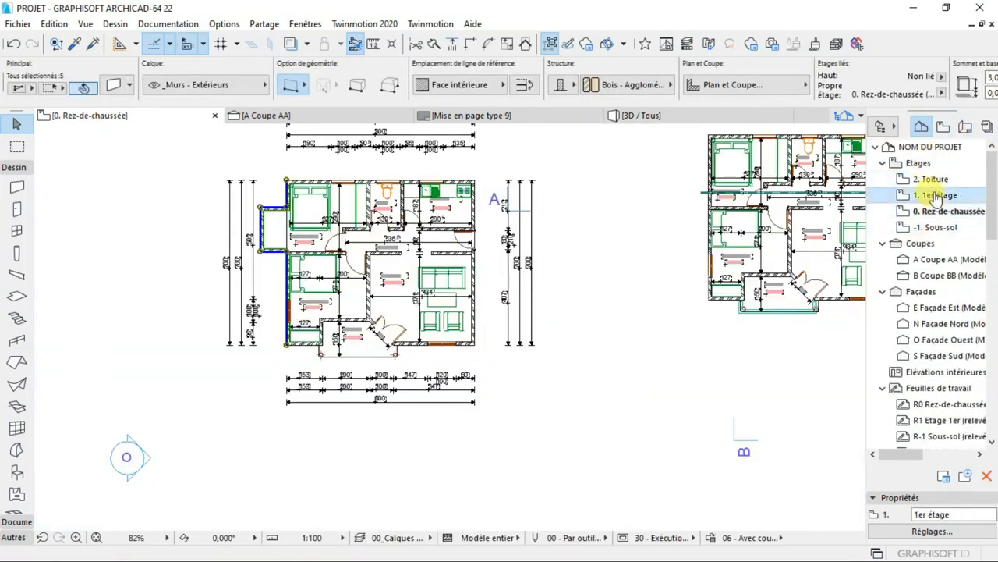
scroll(340, 285, up, 2)
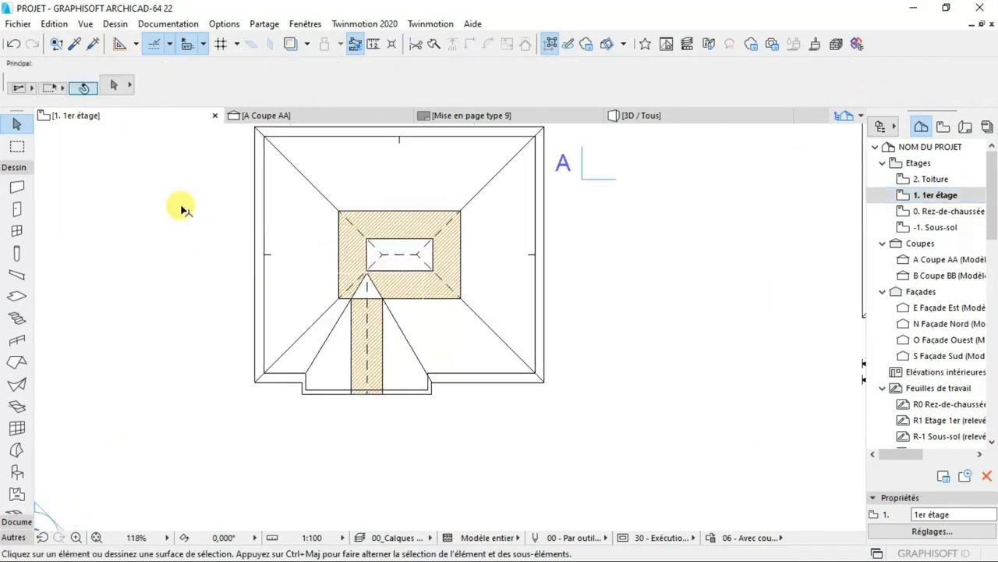
click(289, 44)
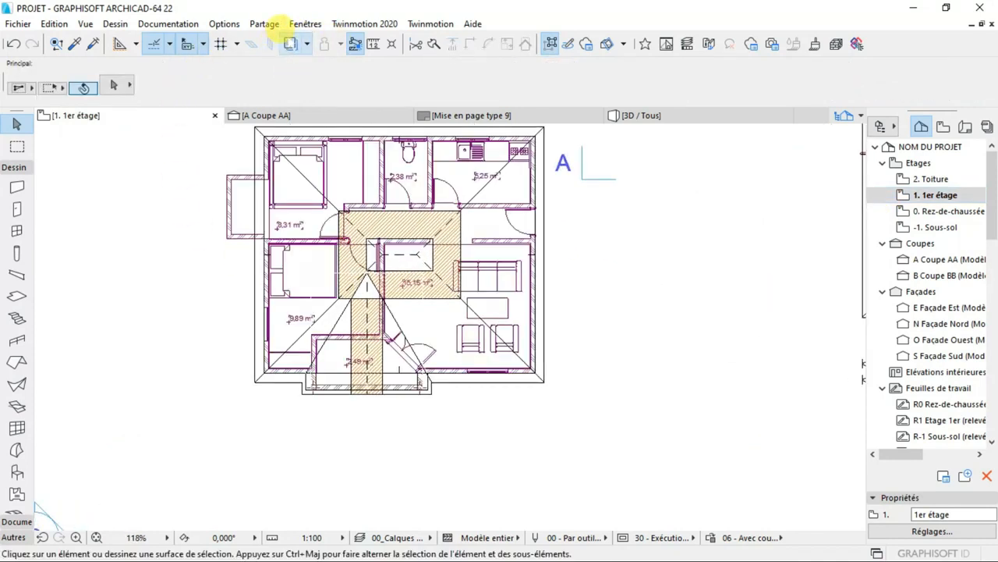
scroll(310, 185, up, 5)
scroll(309, 189, down, 5)
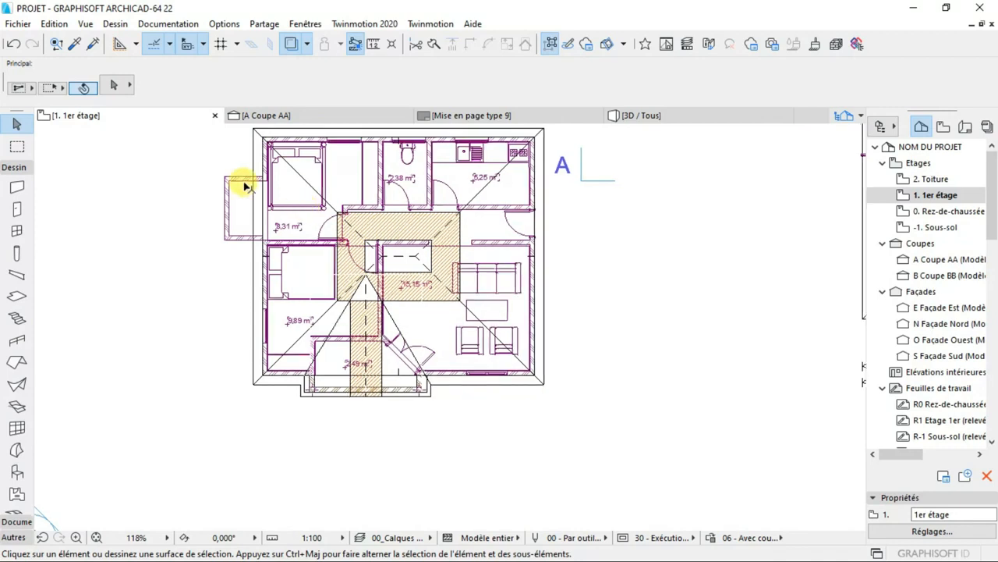
scroll(247, 182, up, 5)
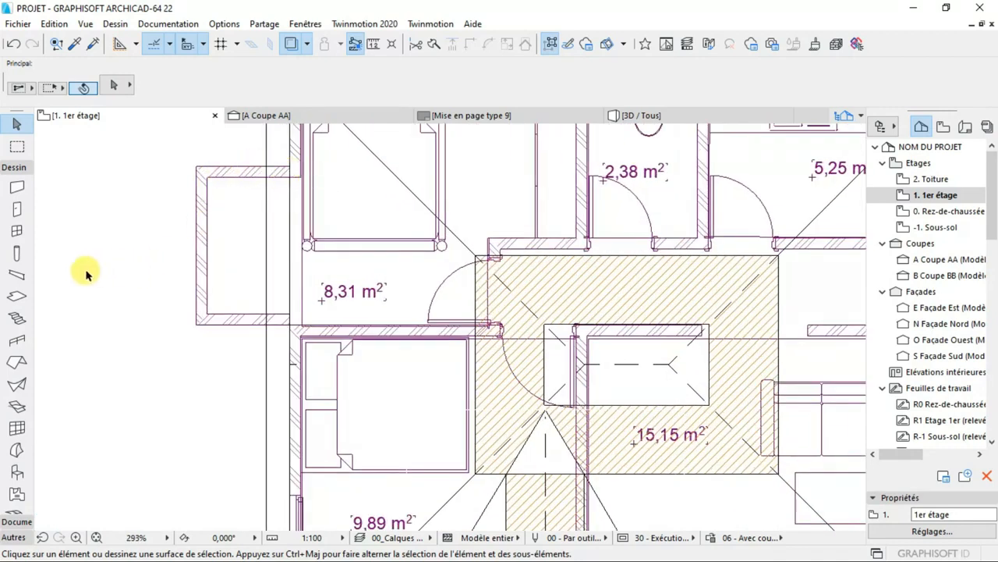
- Set the default slope of the Roof tool to 60%
click(16, 361)
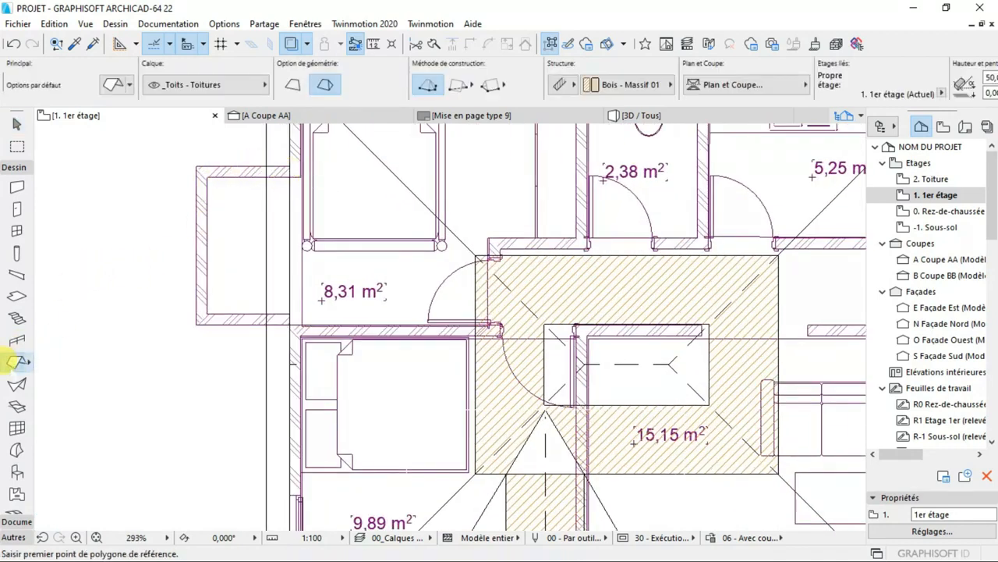
double_click(18, 362)
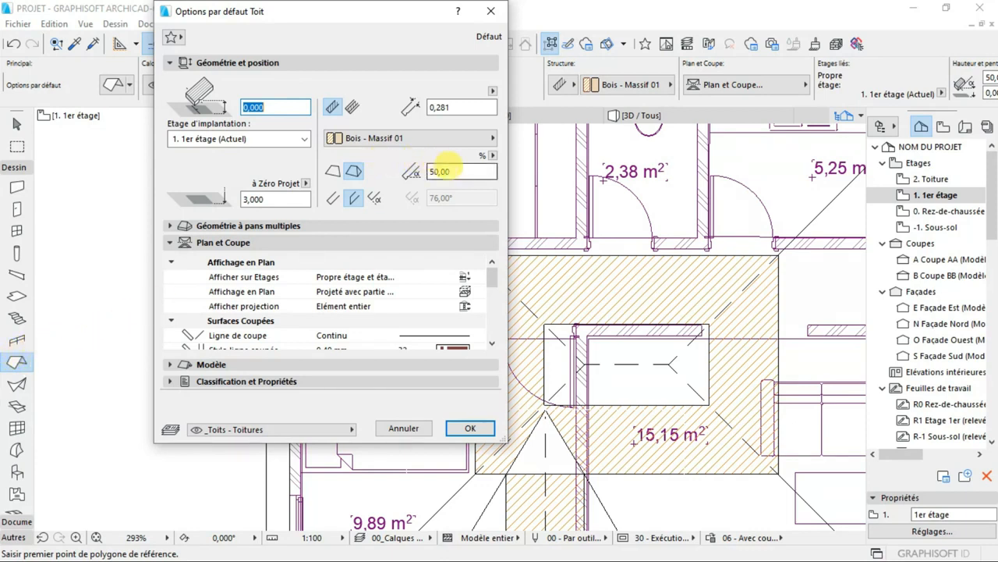
click(452, 172)
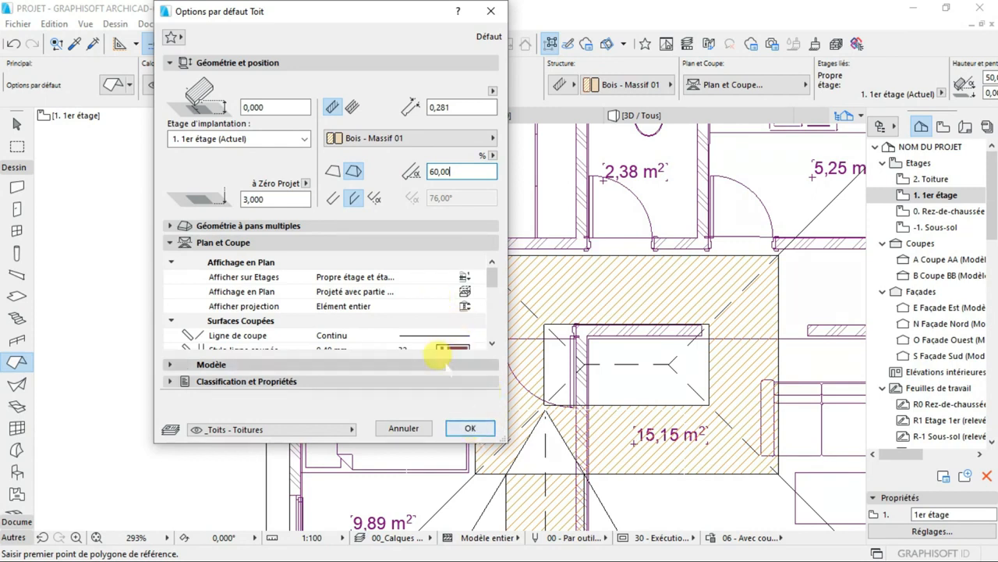
click(471, 427)
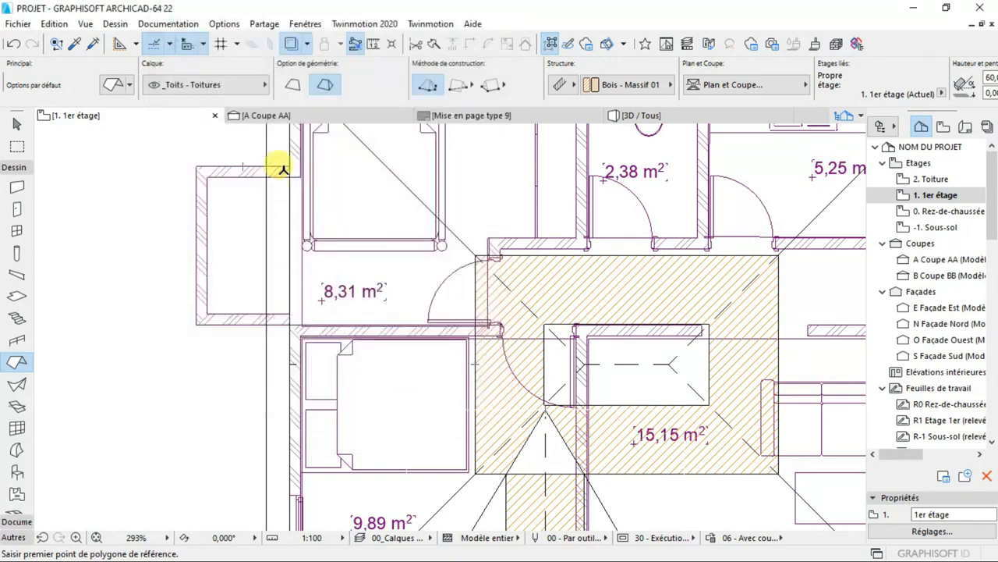
- Draw a rectangular gable roof over the side projection, from its outer corners to the house wall, and check it in 3D
click(487, 79)
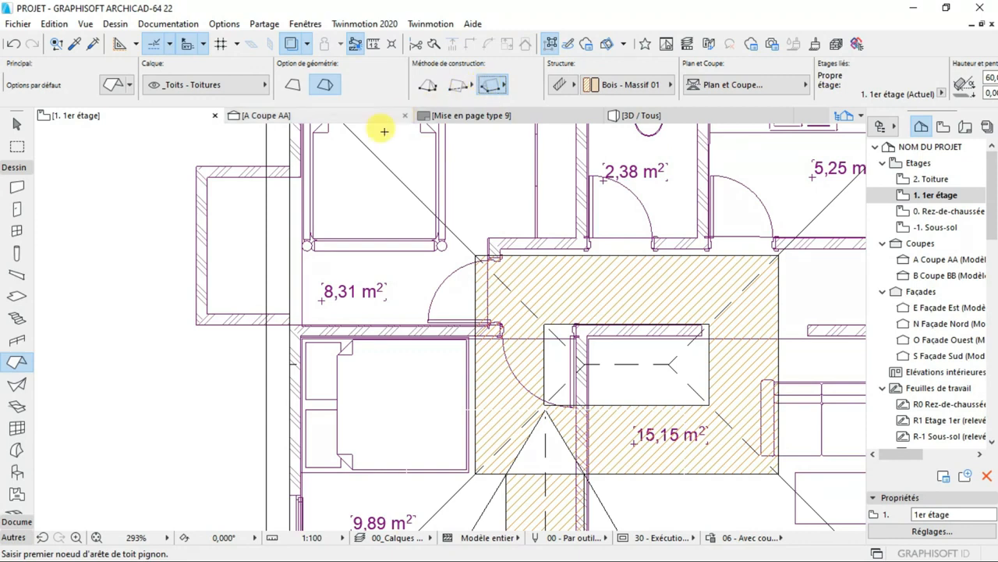
scroll(270, 163, up, 2)
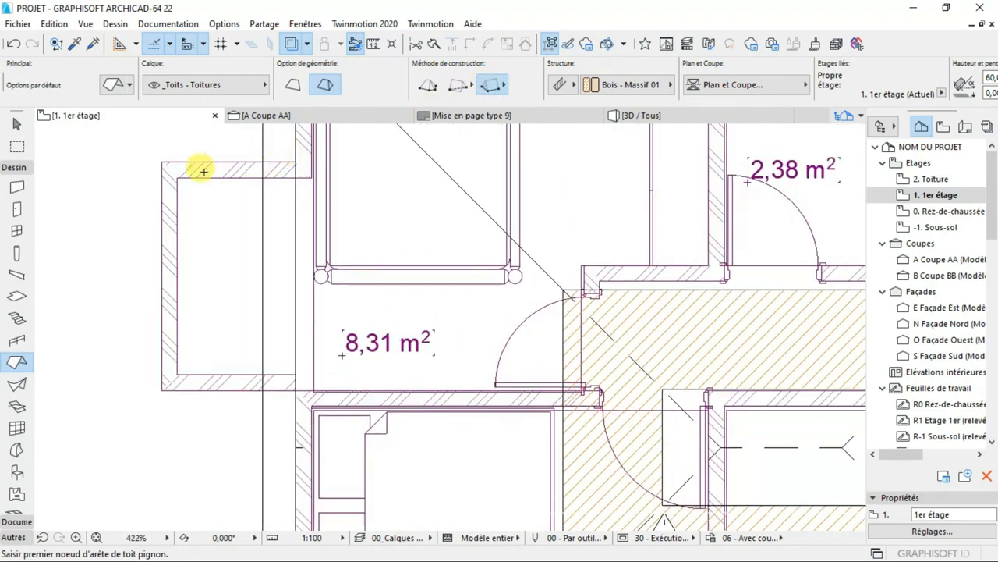
click(162, 162)
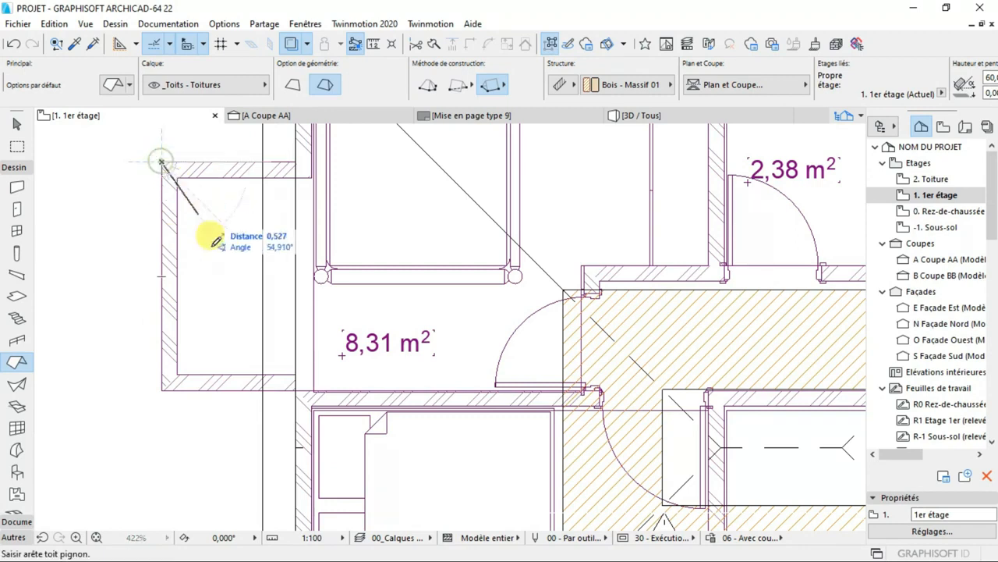
click(163, 382)
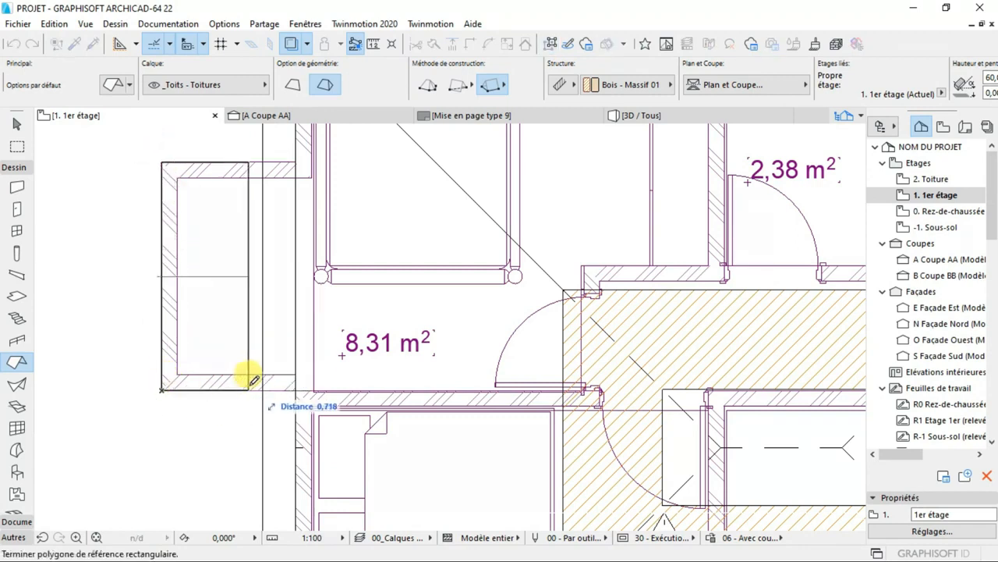
click(301, 385)
scroll(311, 373, down, 5)
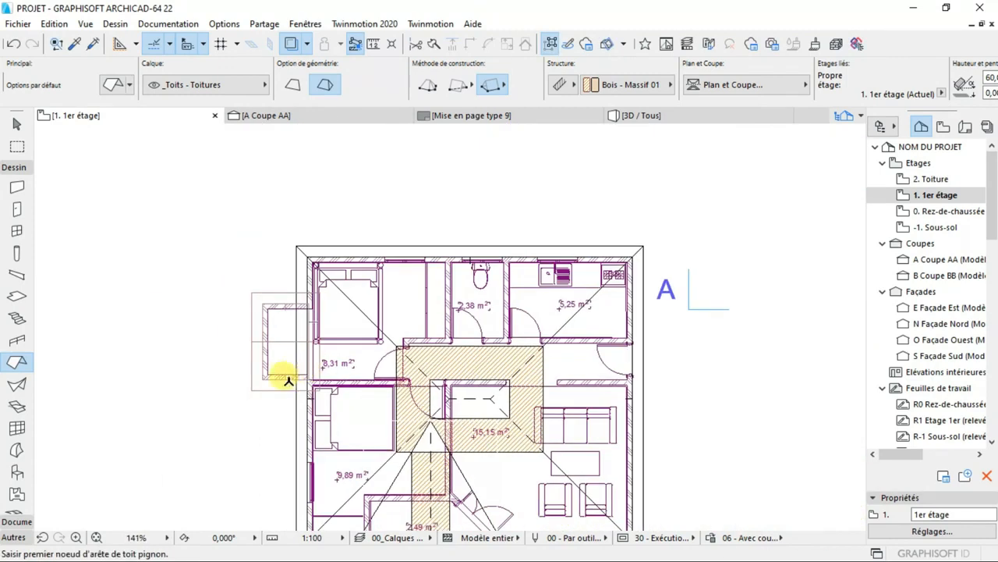
scroll(238, 349, up, 4)
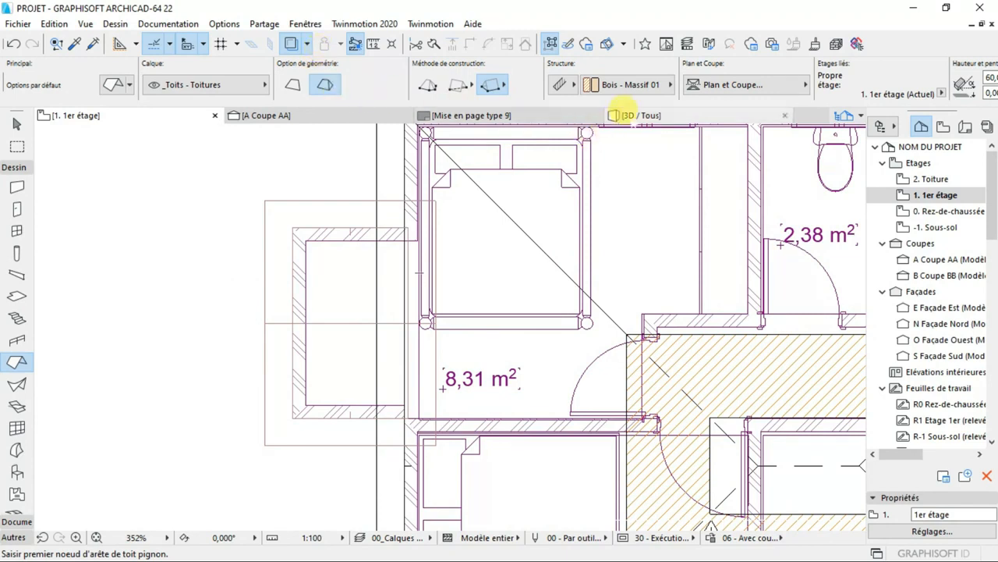
click(641, 116)
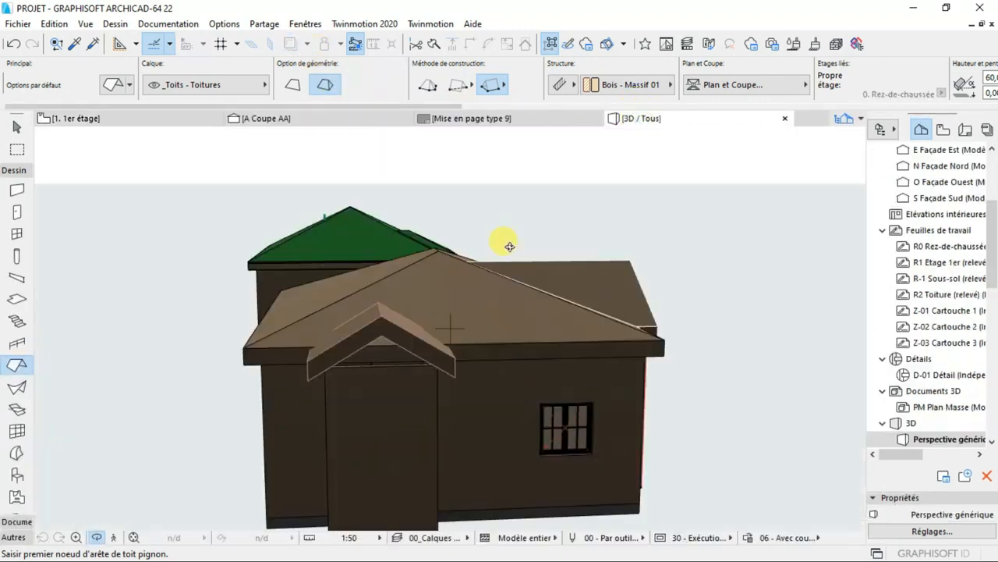
- Raise the gable roof by about 0.03 m in 3D so its eave aligns with the top edge of the hip roof's eave
scroll(494, 260, down, 2)
scroll(426, 331, up, 4)
shift+middle_drag(422, 344, 195, 324)
scroll(444, 352, up, 2)
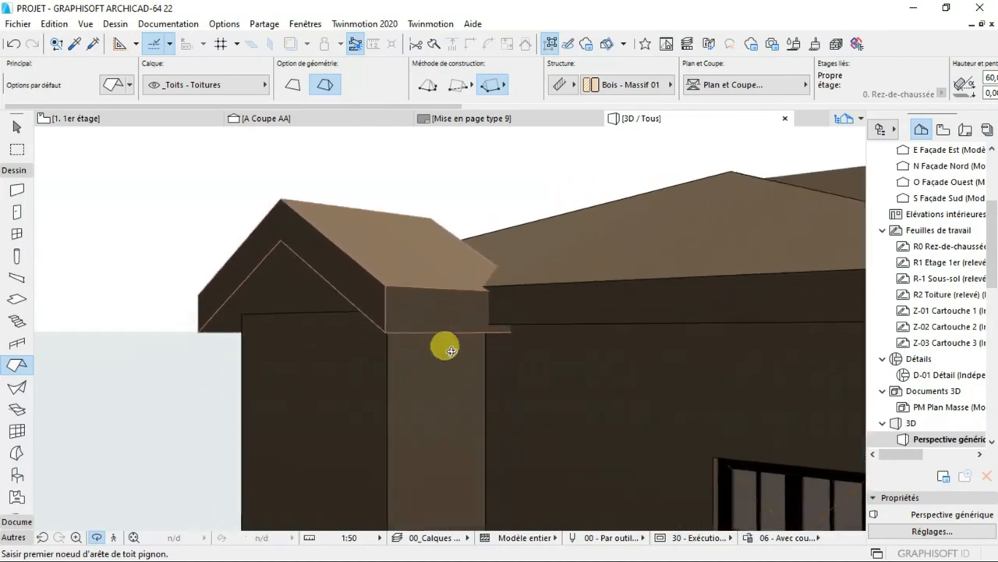
scroll(486, 303, up, 2)
shift+click(463, 341)
scroll(487, 340, up, 2)
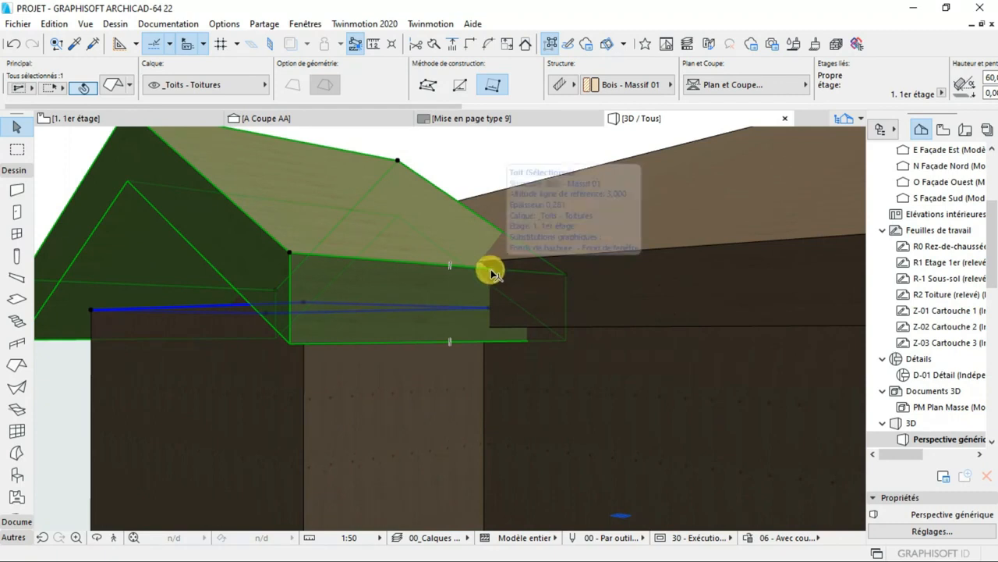
click(492, 271)
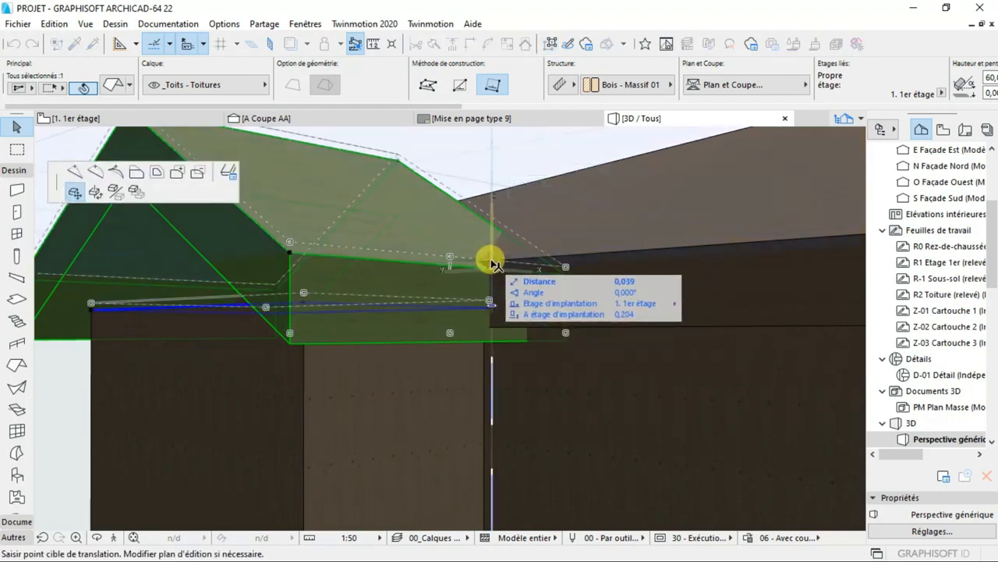
click(494, 264)
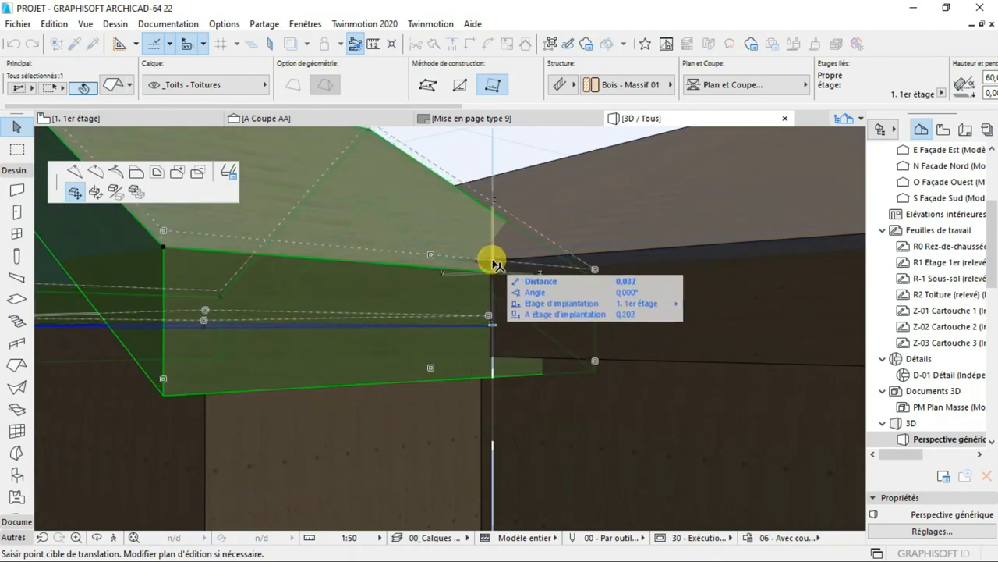
click(493, 265)
- Examine in 3D, from the side and from above, how the inner end of the gable roof meets the hip roof
scroll(491, 303, down, 3)
scroll(490, 304, down, 2)
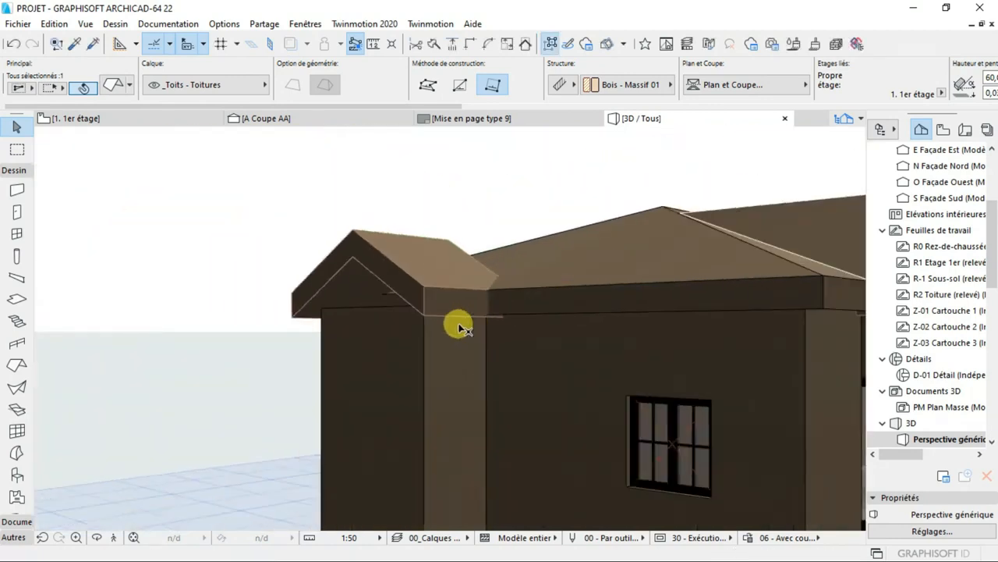
scroll(386, 293, up, 2)
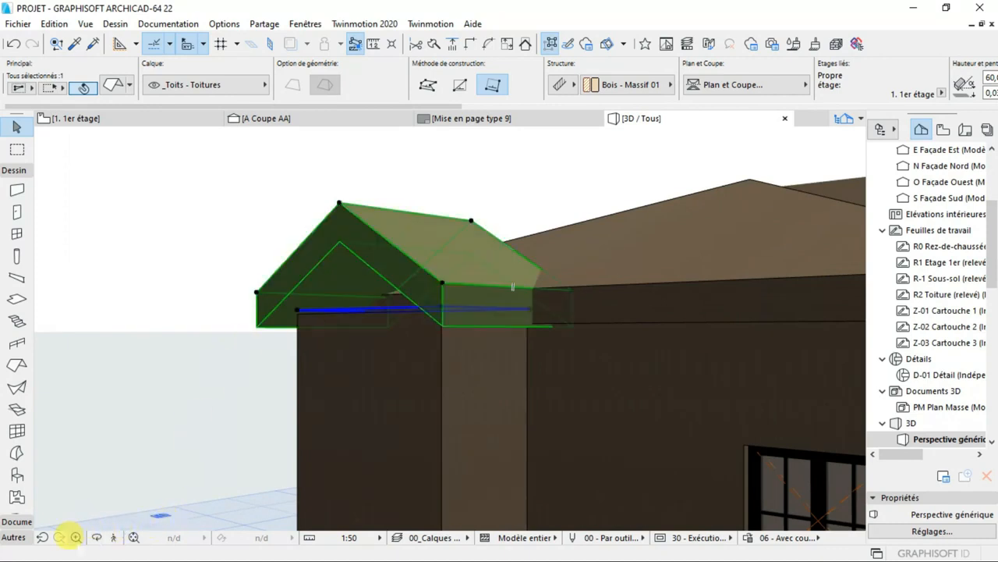
click(96, 537)
drag(196, 239, 407, 339)
drag(454, 273, 172, 336)
mouse_move(657, 250)
mouse_down()
mouse_move(451, 293)
mouse_move(319, 263)
mouse_move(632, 179)
mouse_move(694, 185)
mouse_move(654, 232)
mouse_up()
drag(433, 323, 18, 408)
scroll(583, 234, up, 5)
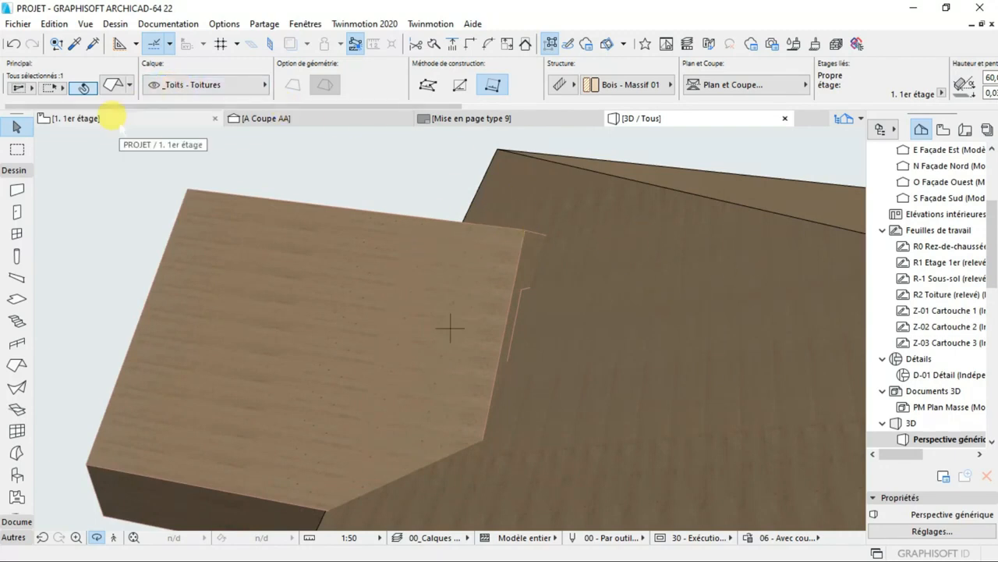
- In the 1er étage plan, offset the hip roof's side eave outward to the midpoint of the gable roof, and select the gable roof
click(110, 119)
click(398, 323)
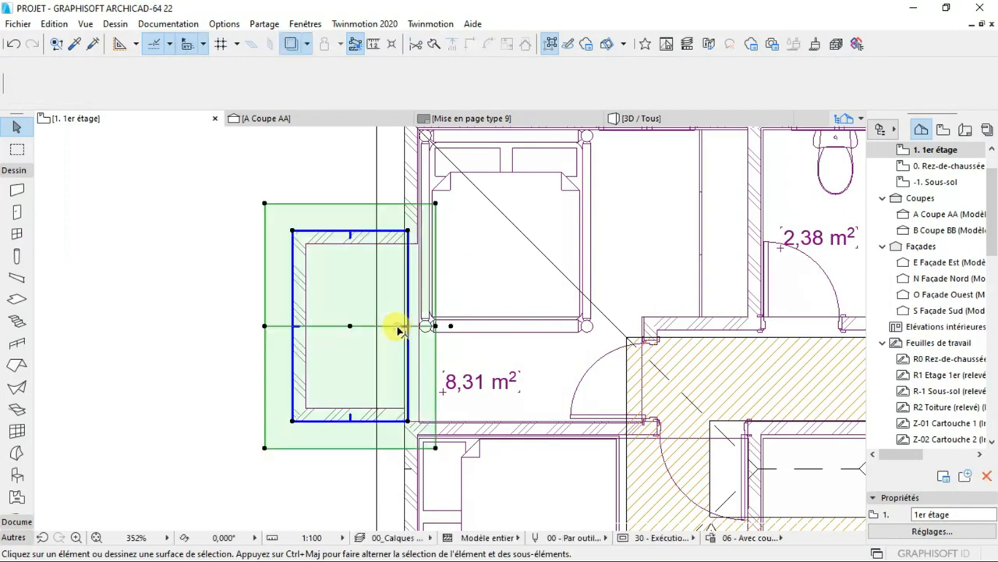
click(436, 328)
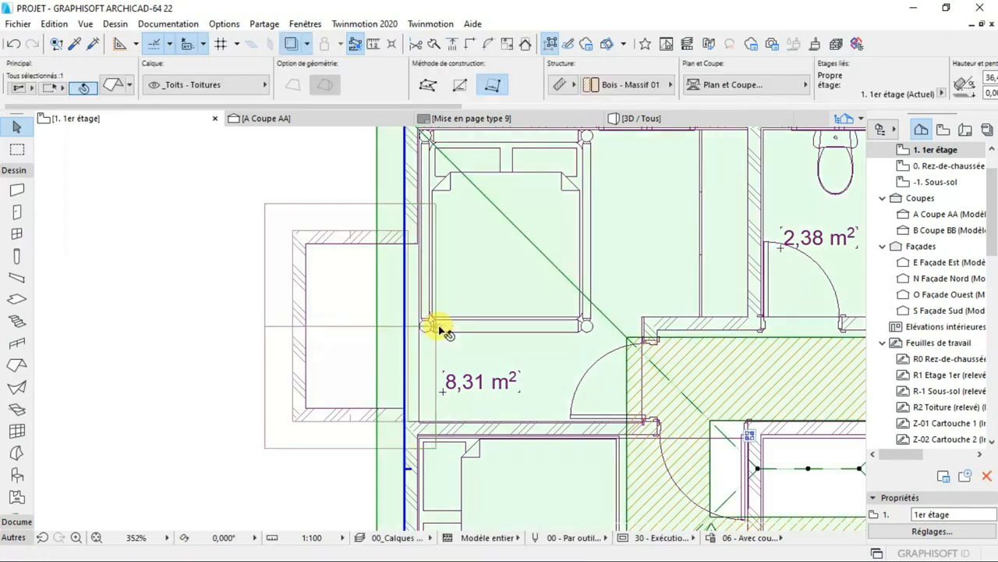
click(378, 327)
click(349, 327)
key(Escape)
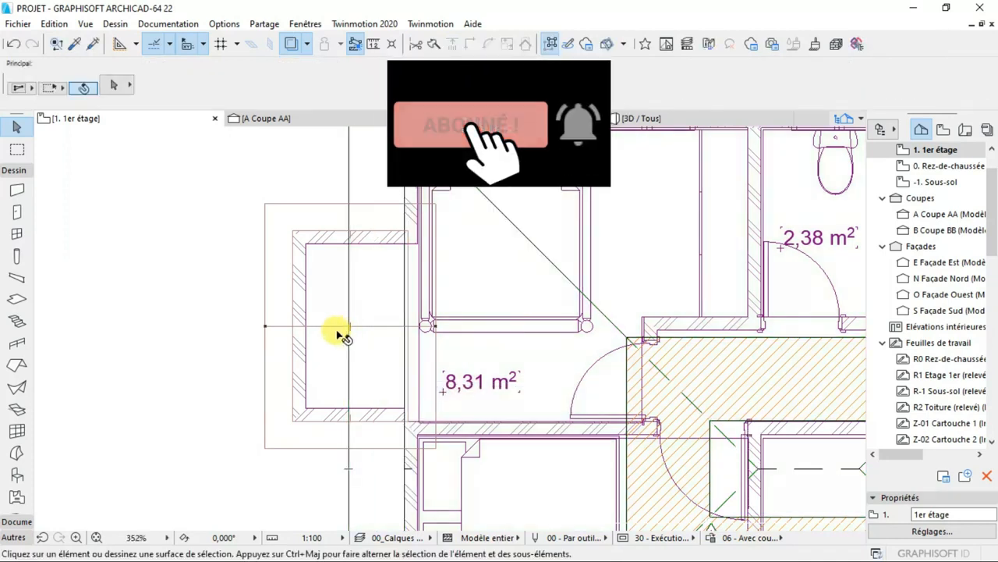
click(331, 329)
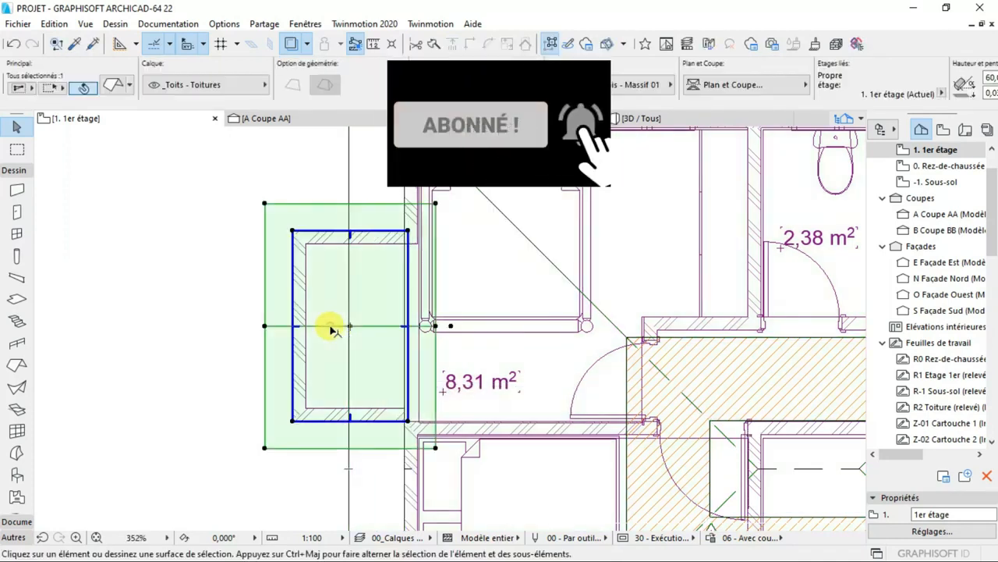
click(434, 326)
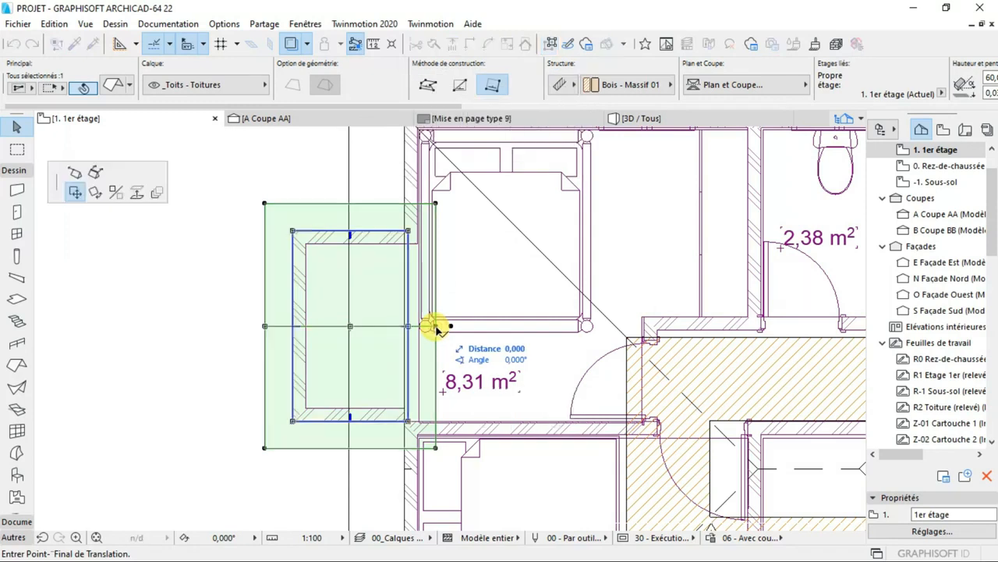
click(75, 172)
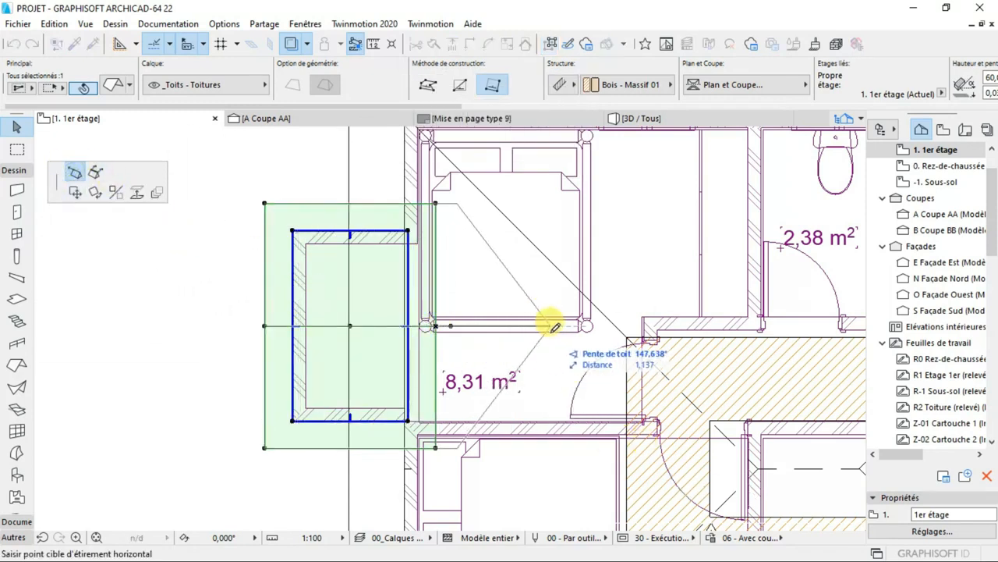
click(95, 172)
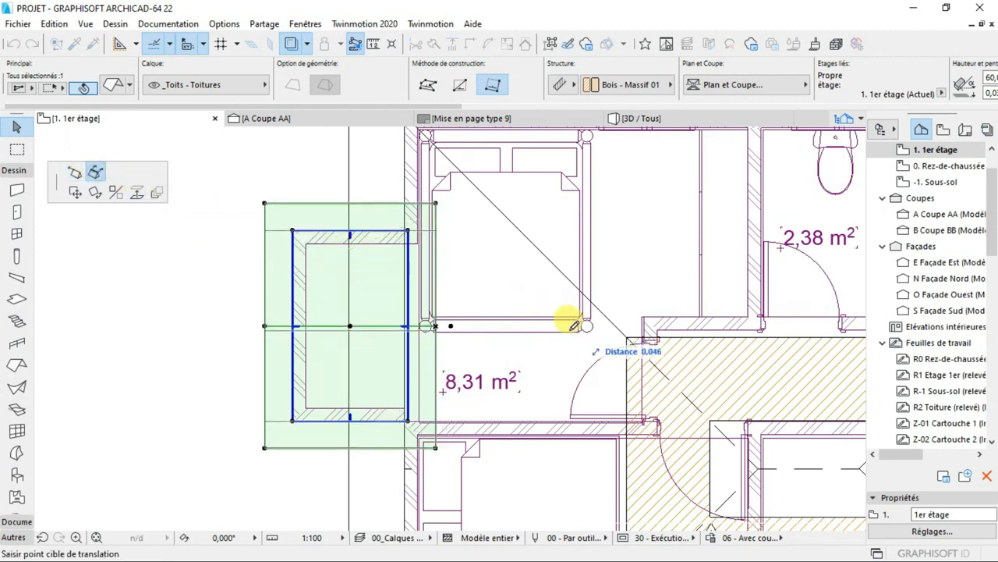
click(527, 322)
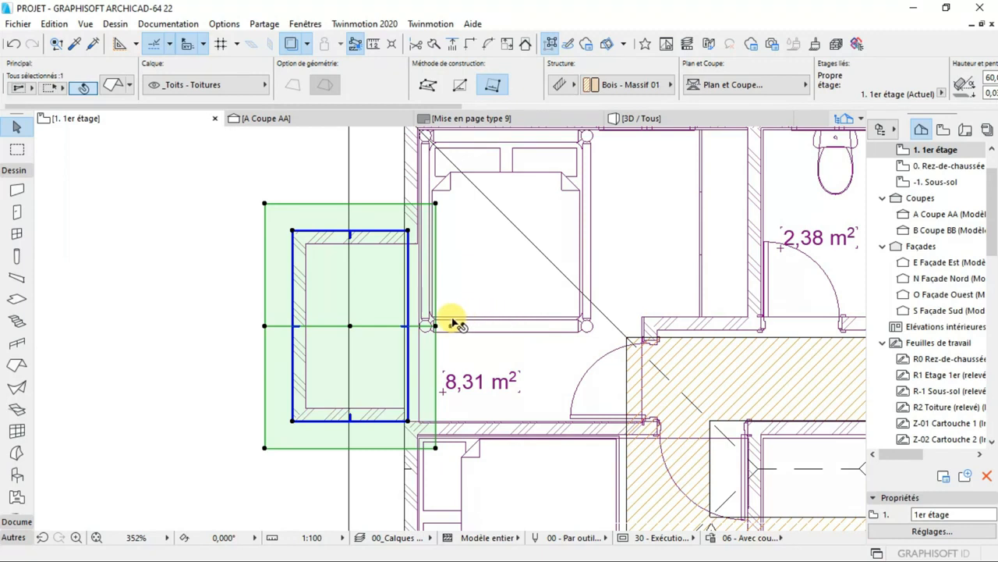
- Extend the gable roof's inner end deeper into the house in plan and check its junction with the hip roof in 3D
click(412, 323)
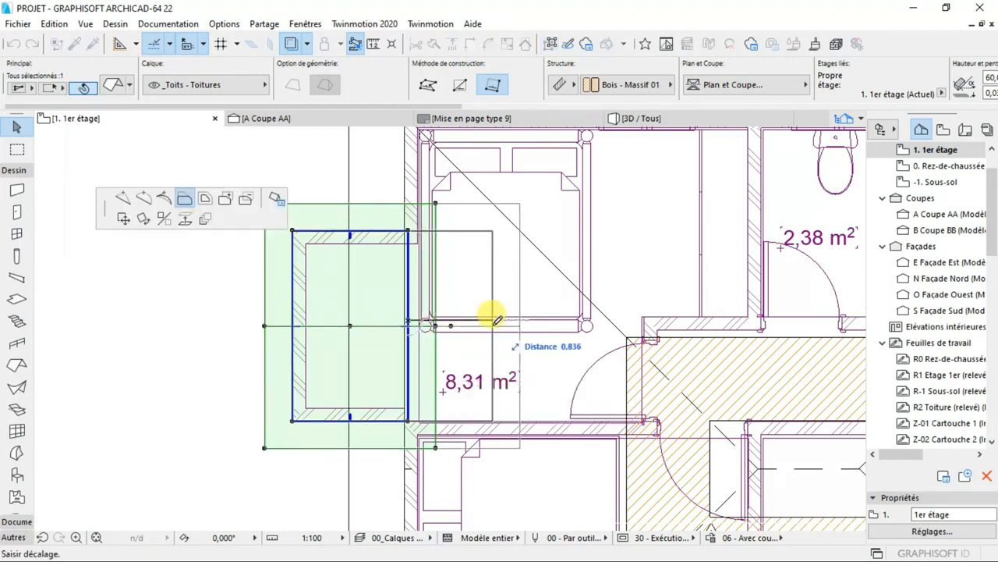
click(537, 329)
scroll(511, 336, up, 2)
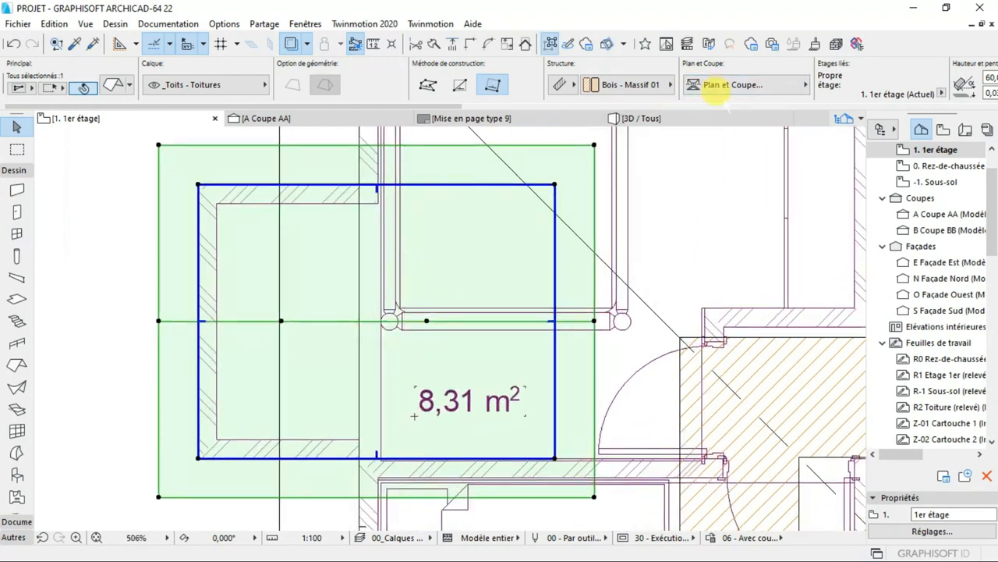
click(688, 114)
shift+middle_drag(635, 211, 615, 192)
scroll(742, 234, up, 6)
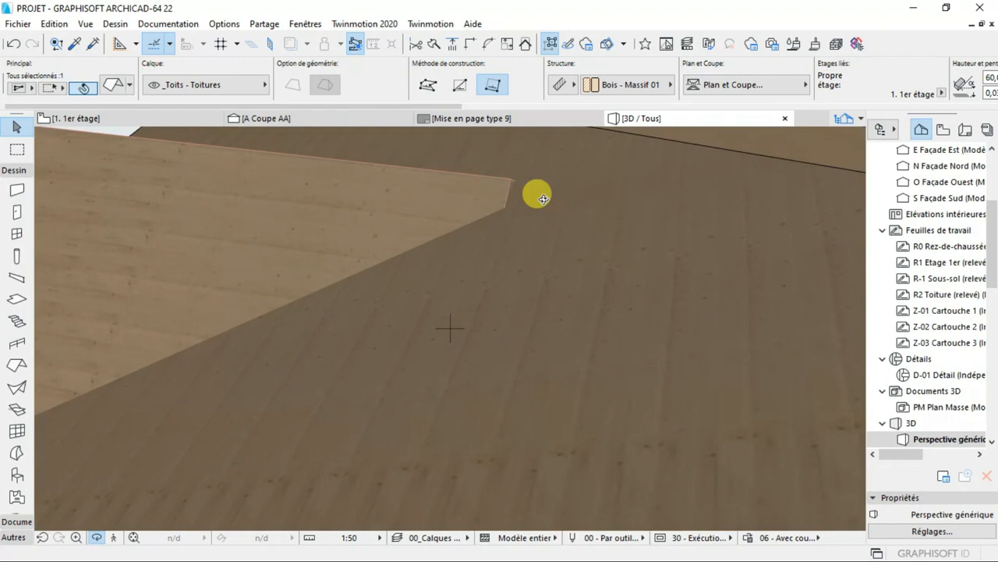
- Offset the gable roof's inner edge about 0.70 m further into the house in the 1er étage plan
click(171, 117)
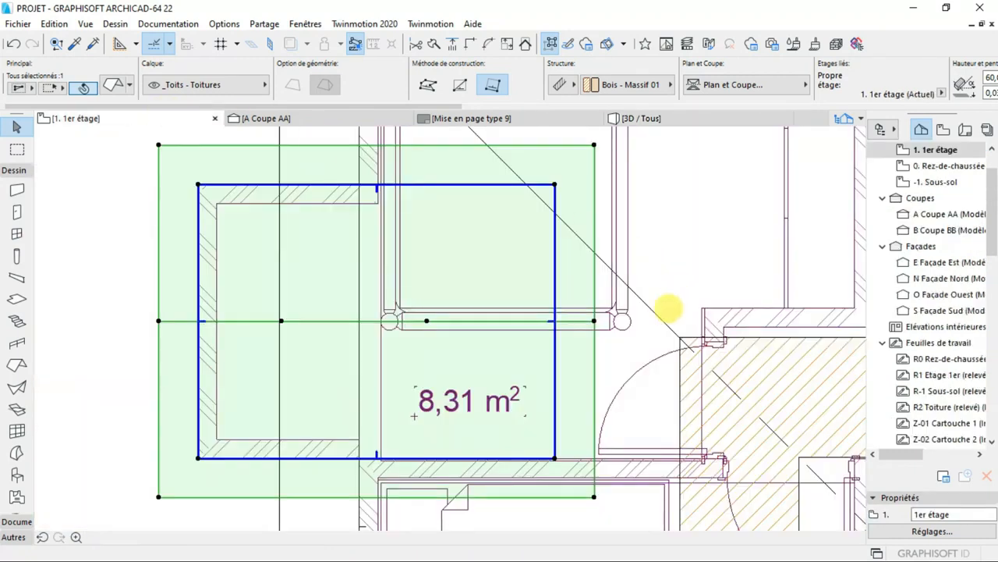
click(560, 318)
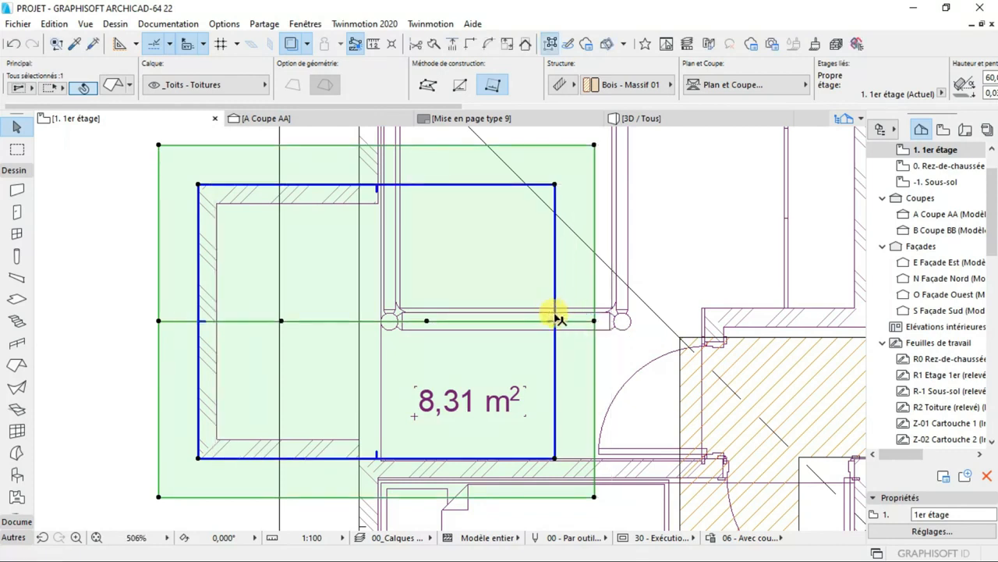
click(560, 318)
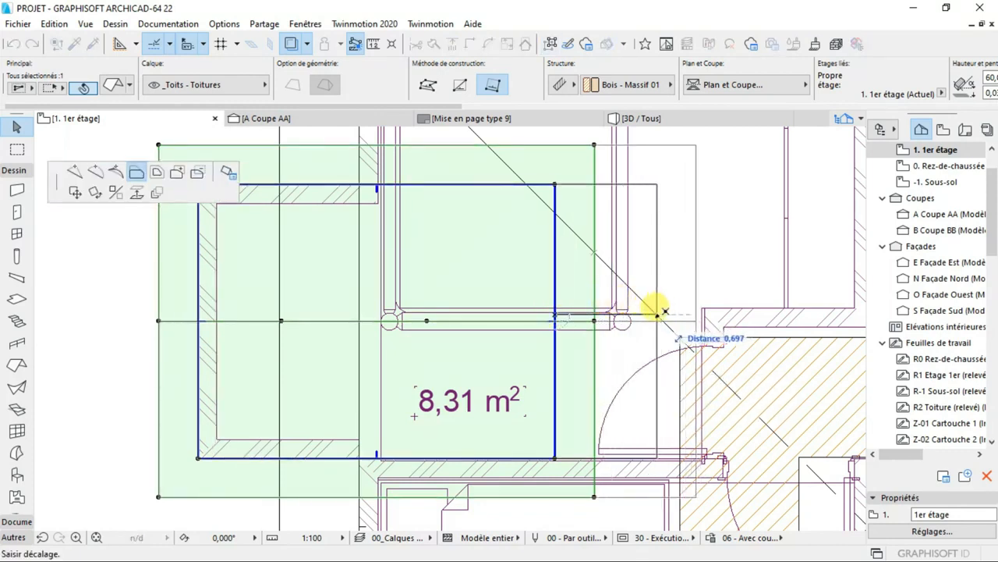
click(655, 308)
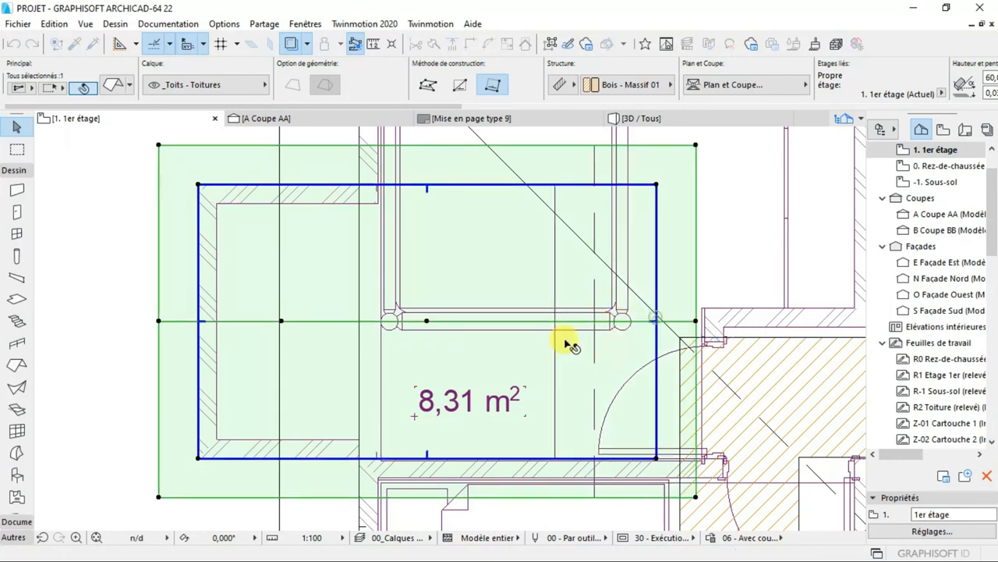
click(159, 308)
click(176, 295)
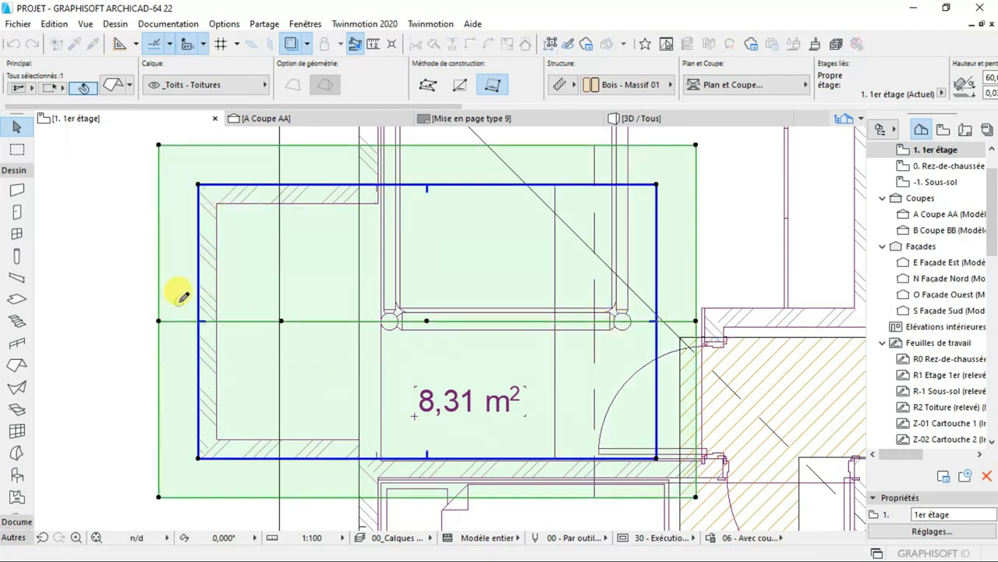
- Examine the extended gable roof on the side facade in 3D and close the Opérations éléments solides palette
click(624, 121)
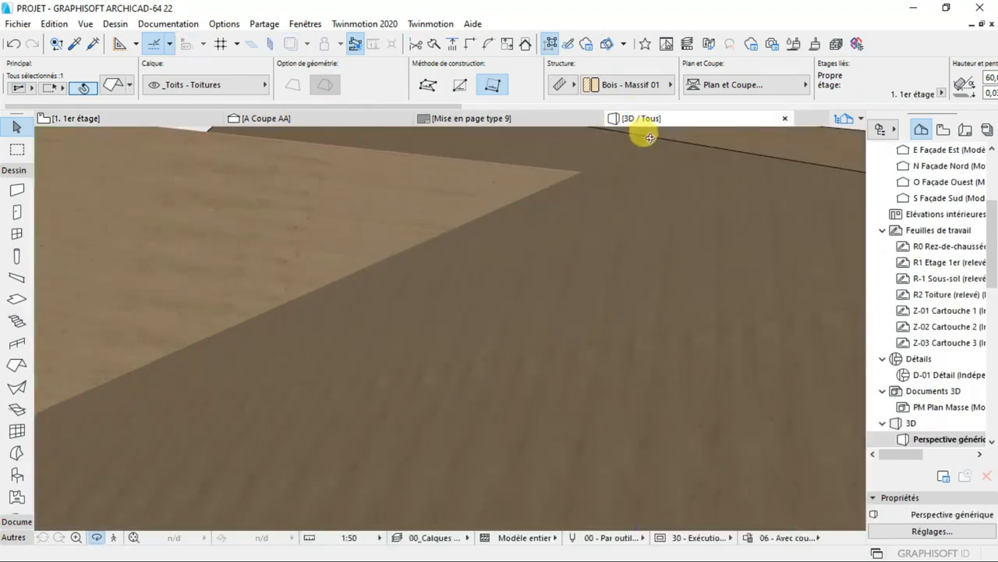
scroll(691, 146, down, 5)
shift+middle_drag(309, 276, 623, 263)
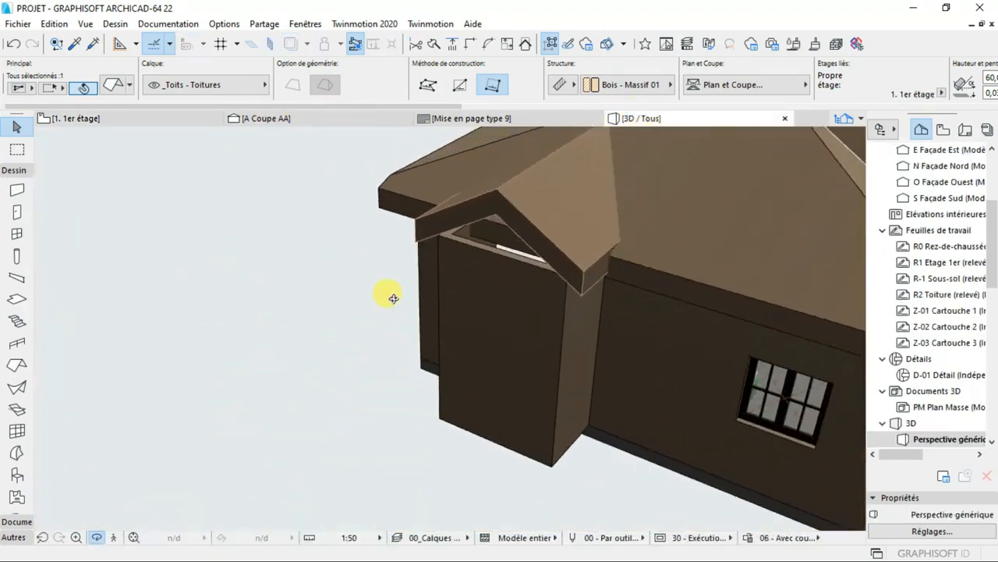
scroll(393, 298, down, 3)
shift+middle_drag(258, 306, 353, 252)
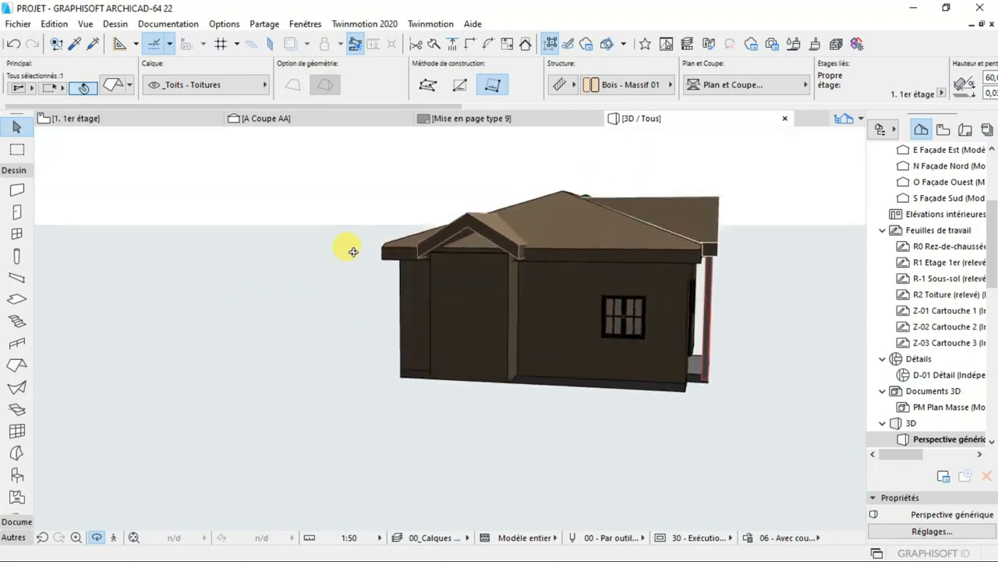
scroll(541, 245, up, 6)
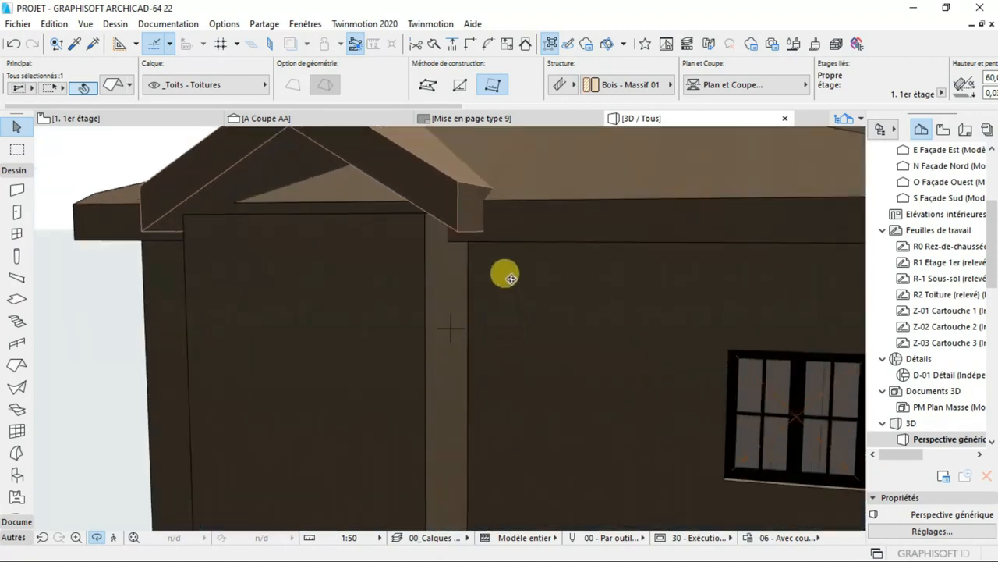
click(507, 238)
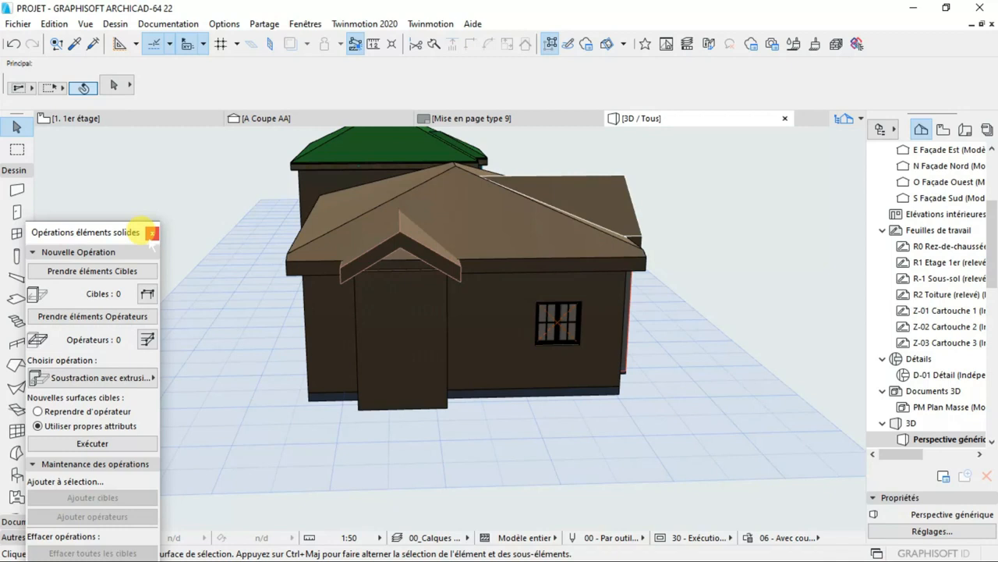
click(152, 233)
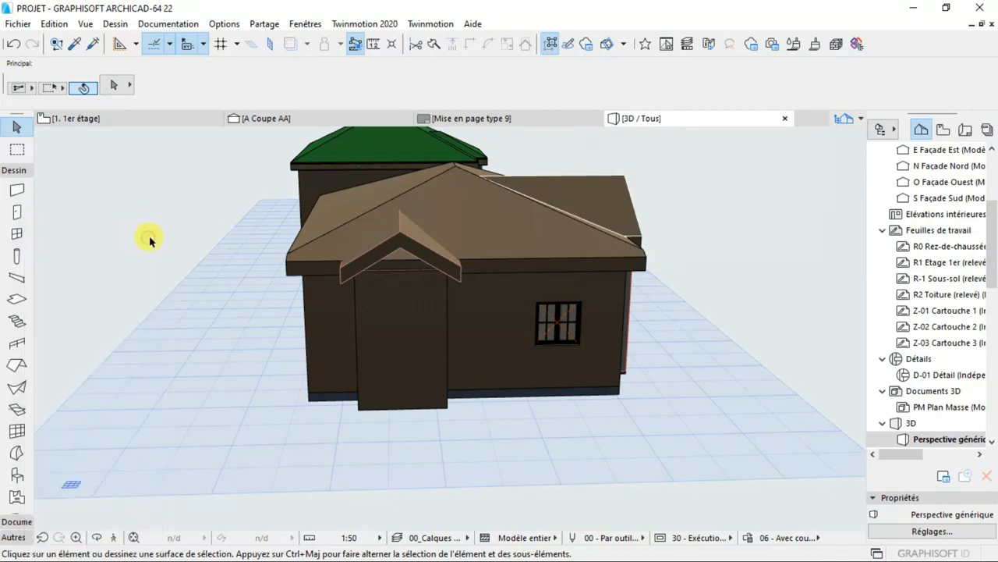
- Inspect the open gap under the gable above the projection's front wall in 3D
scroll(508, 196, up, 2)
scroll(430, 257, up, 4)
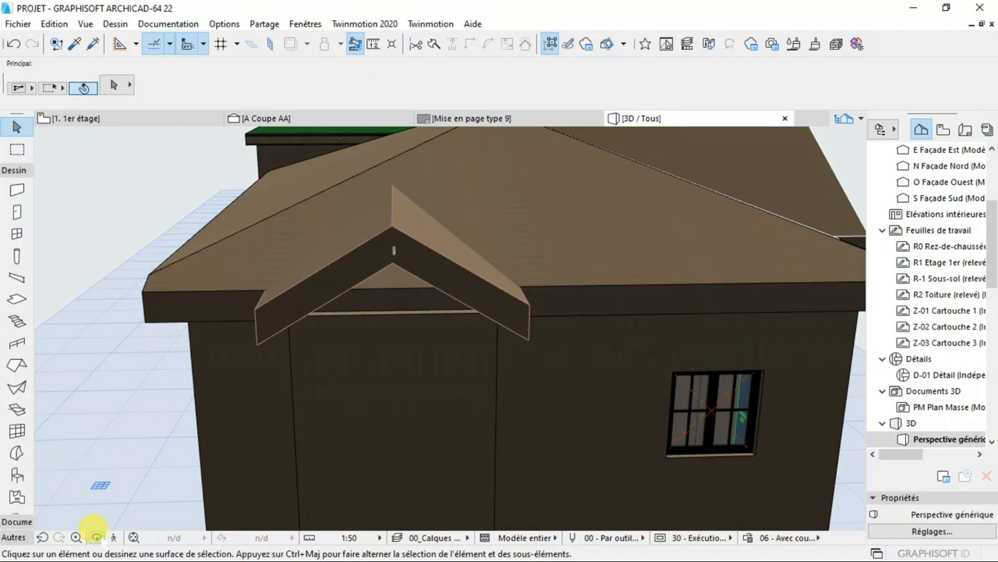
click(97, 536)
drag(131, 441, 173, 357)
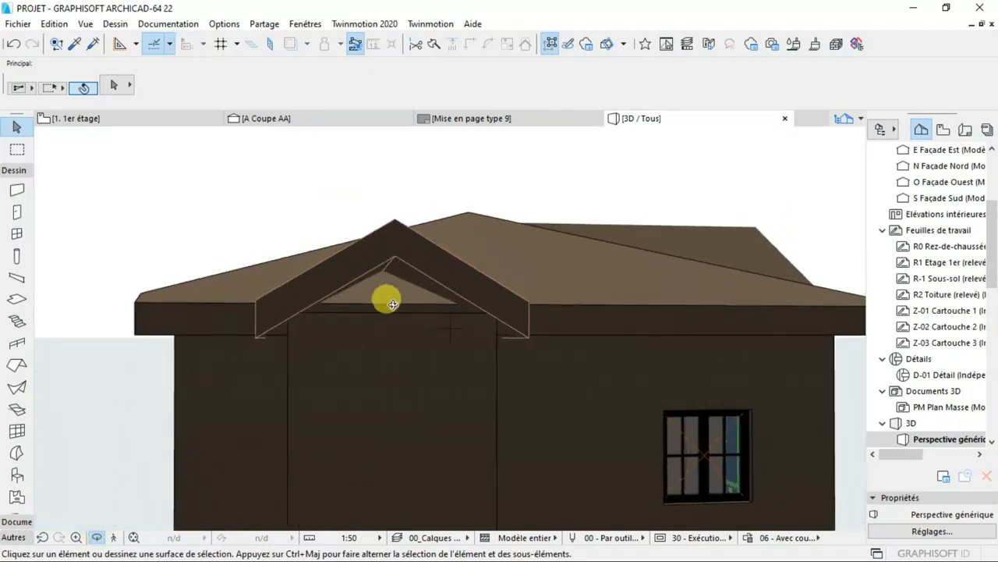
drag(192, 276, 326, 314)
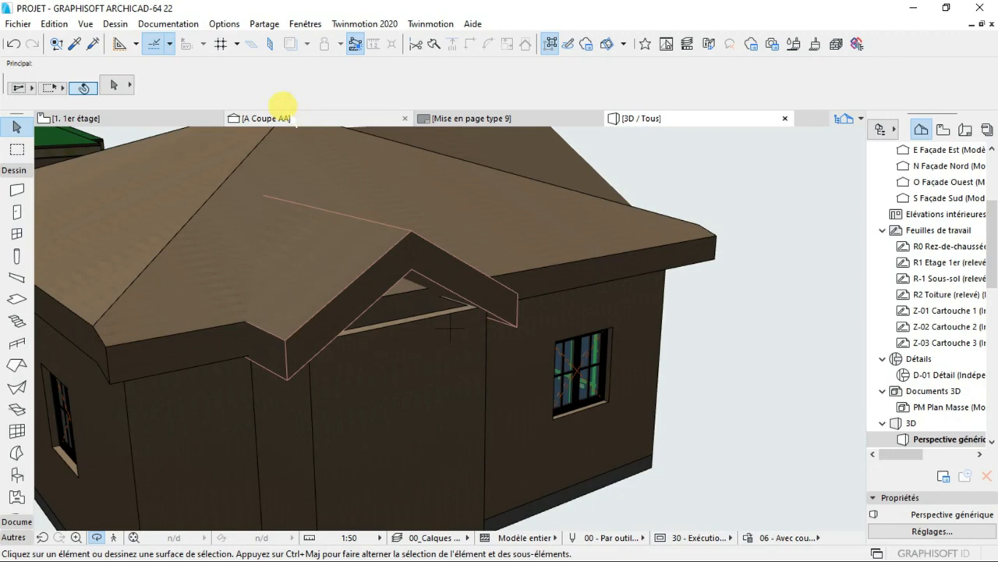
- Open the A Coupe AA section and examine where the gable roof's inner end passes under the hip roof
click(283, 117)
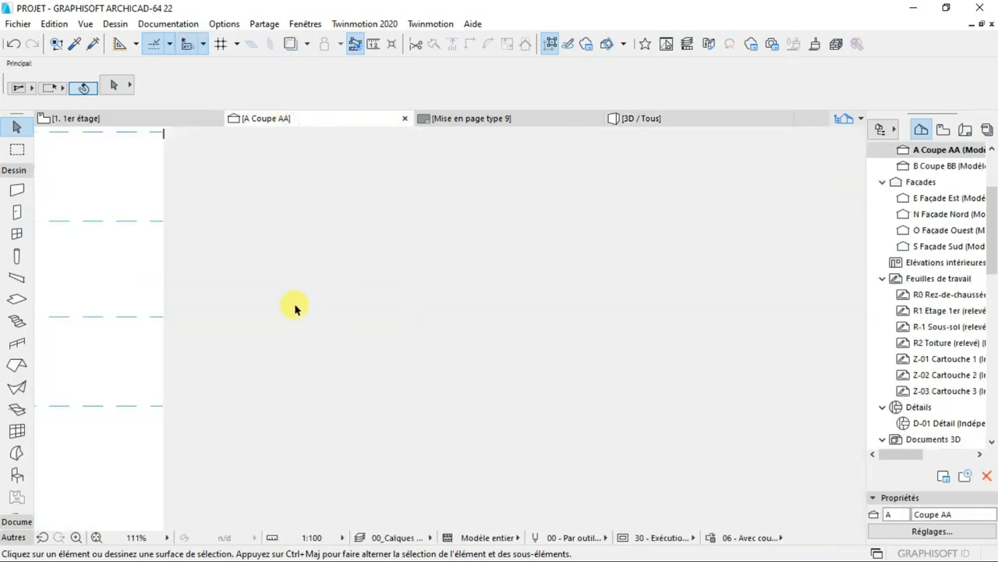
scroll(234, 327, down, 8)
scroll(182, 340, up, 7)
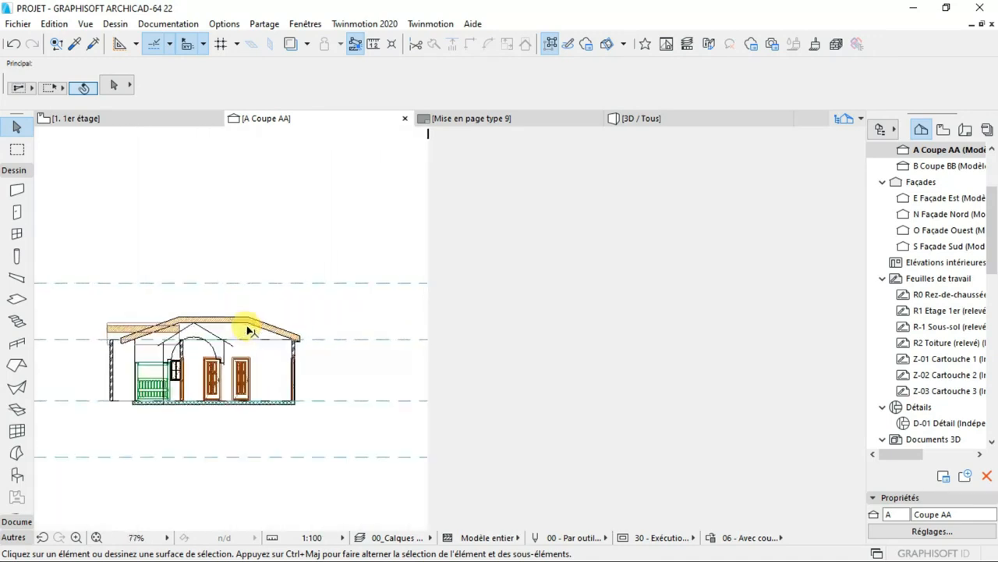
scroll(194, 348, up, 4)
scroll(96, 348, down, 3)
scroll(107, 341, up, 7)
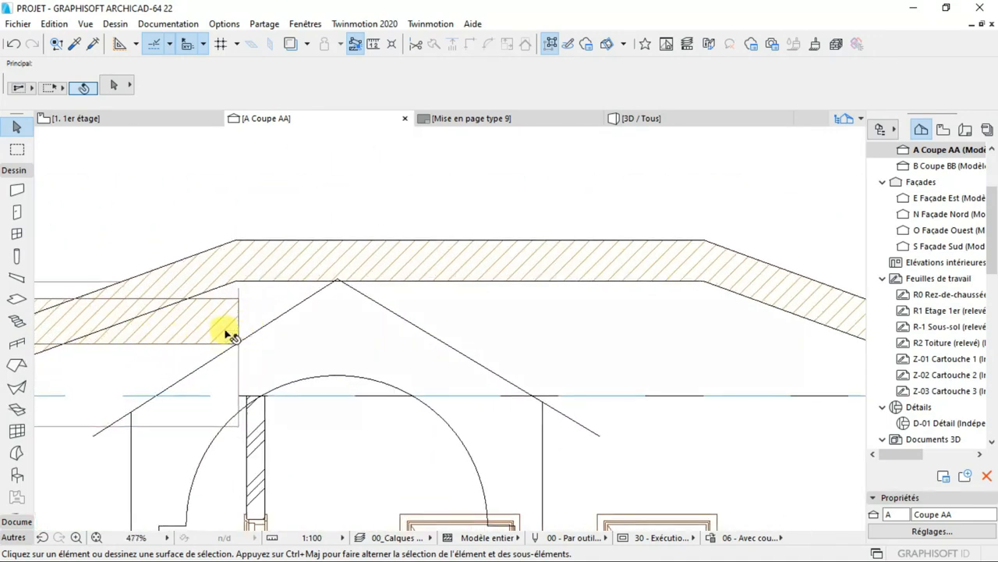
- Open the 1er étage plan and check where section line A crosses the gable roof
click(130, 128)
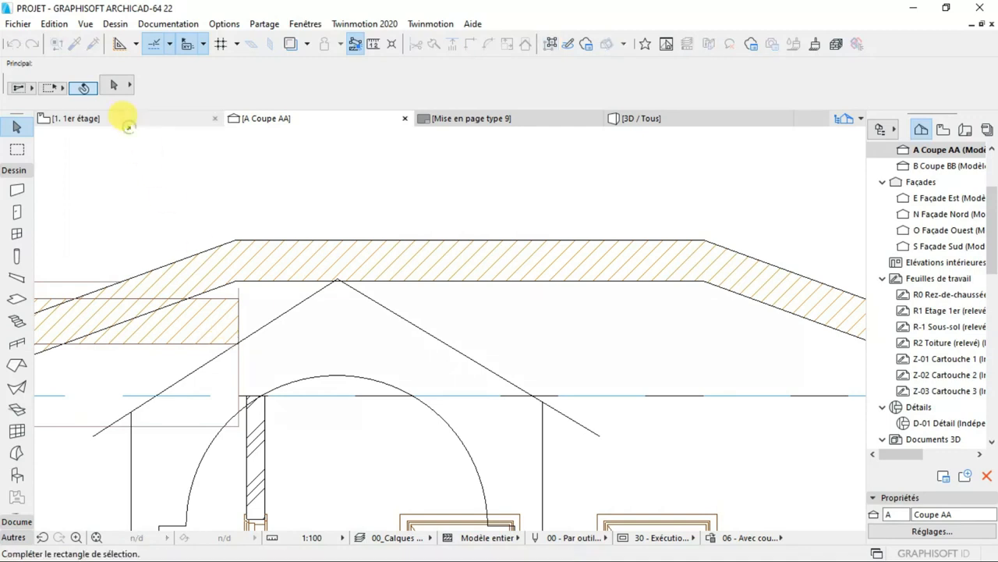
click(127, 118)
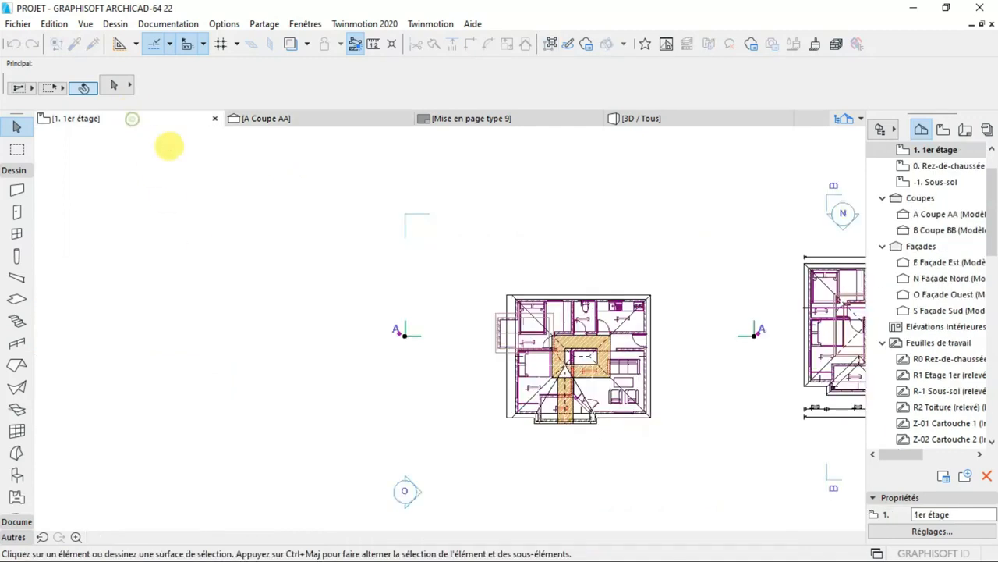
scroll(671, 394, up, 4)
click(371, 287)
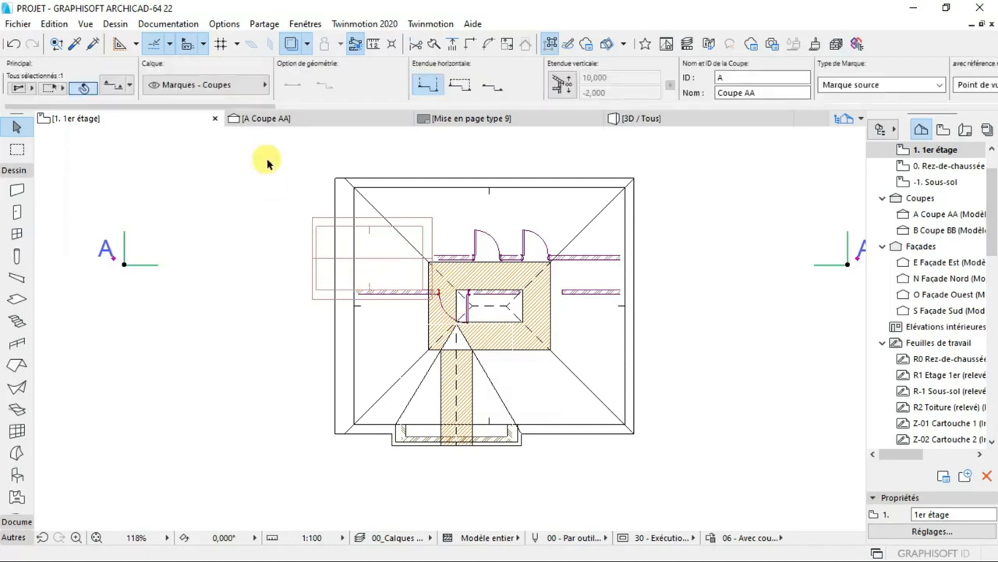
- Return to the A Coupe AA section and examine where the gable roof overlaps the hip roof
click(279, 118)
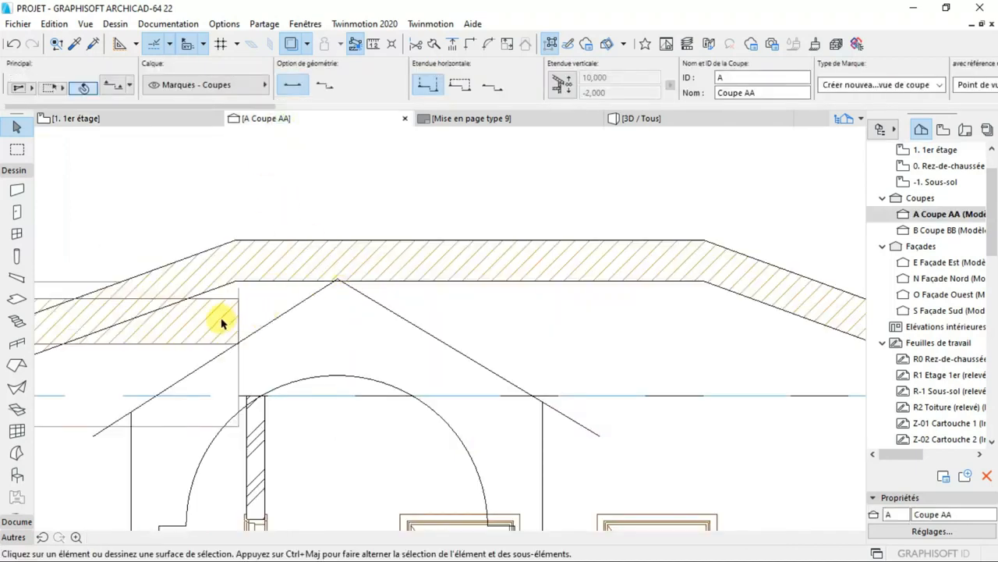
key(Escape)
scroll(234, 326, down, 5)
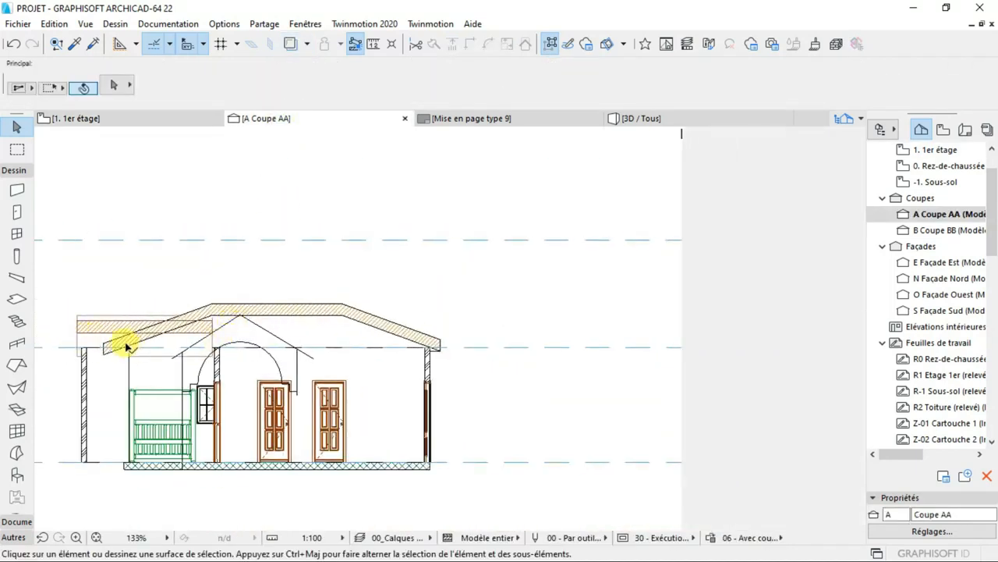
scroll(214, 328, up, 5)
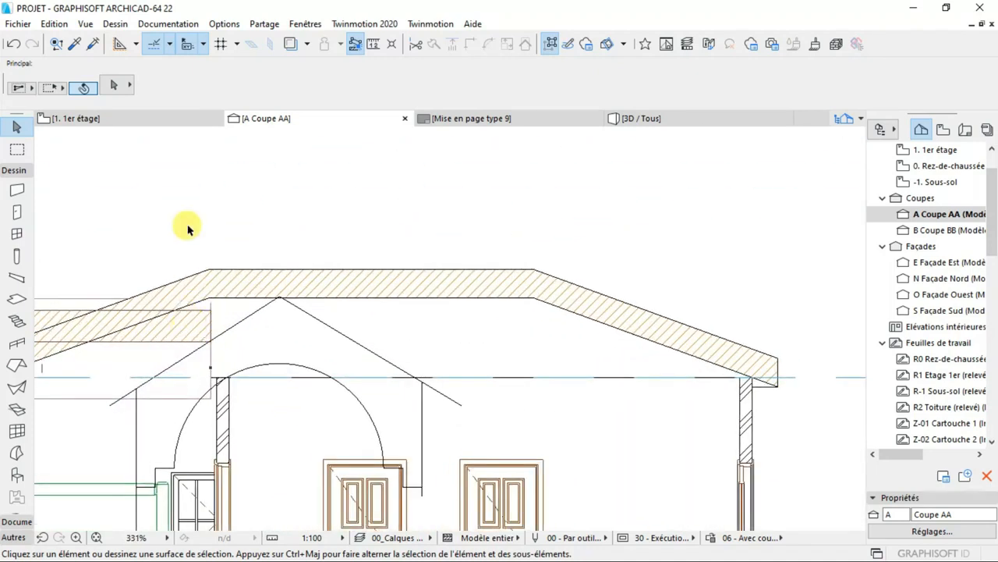
scroll(188, 337, down, 5)
scroll(192, 342, up, 3)
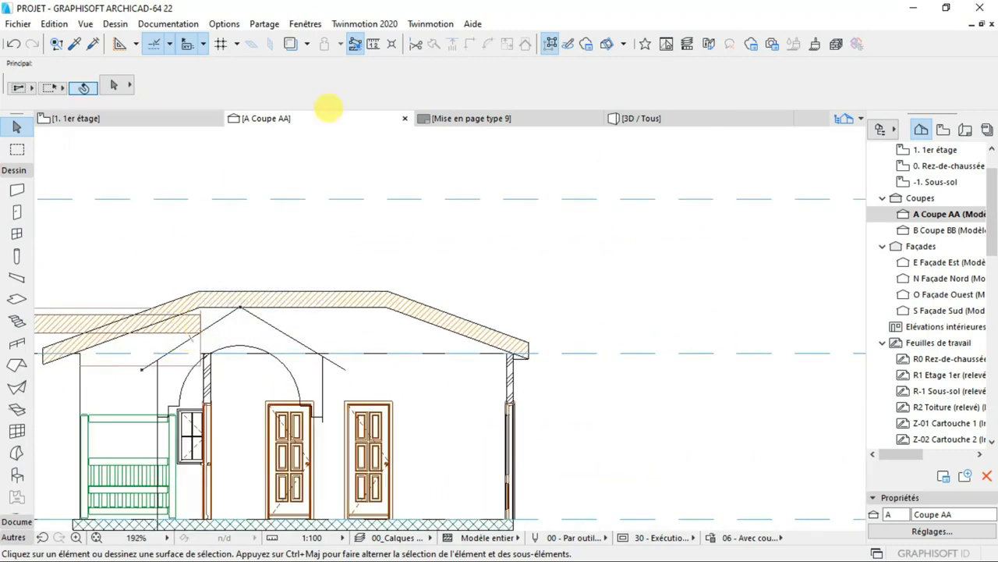
- Open Opérations éléments solides in the 3D view and set the projection's gable roof as the target element
click(621, 118)
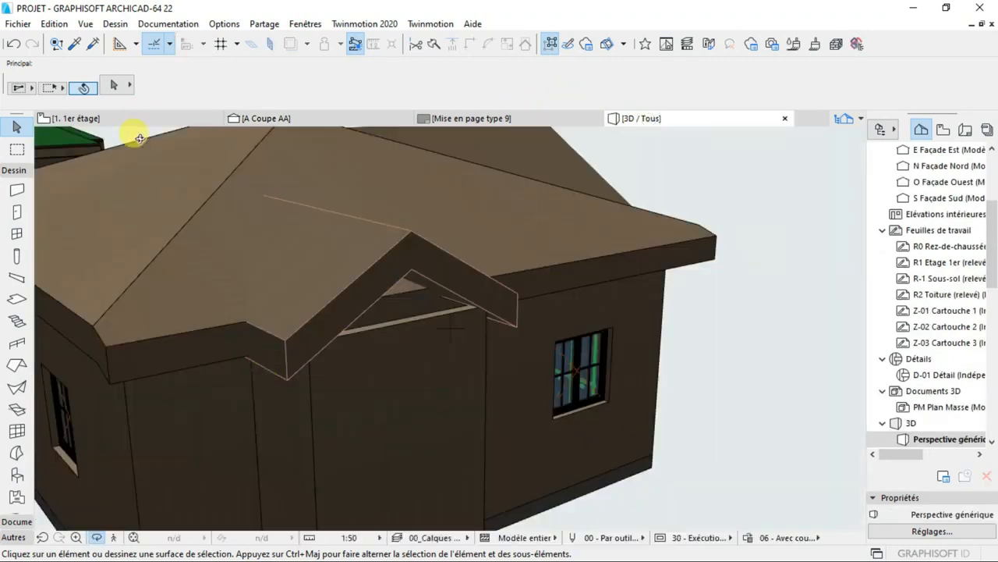
click(114, 24)
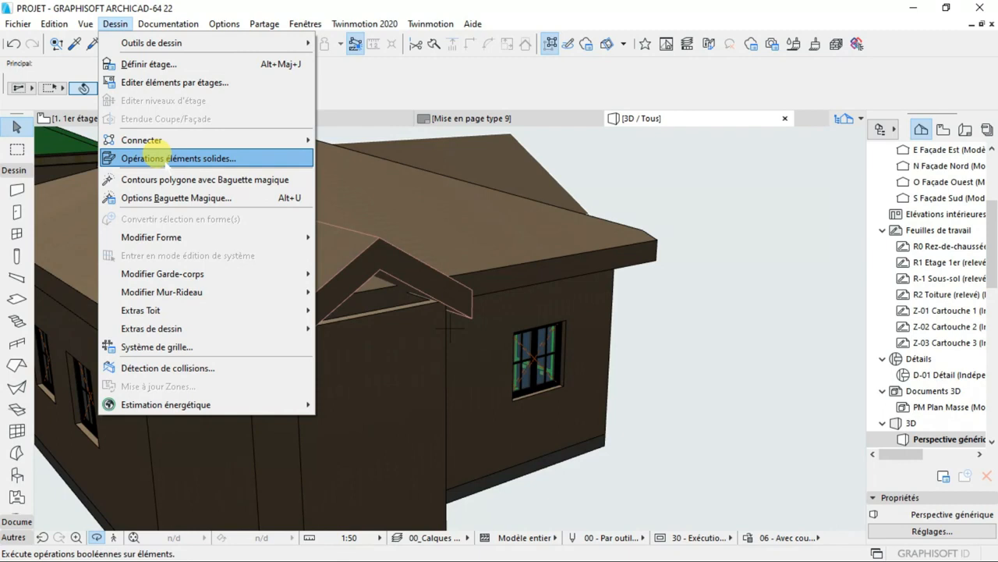
click(155, 158)
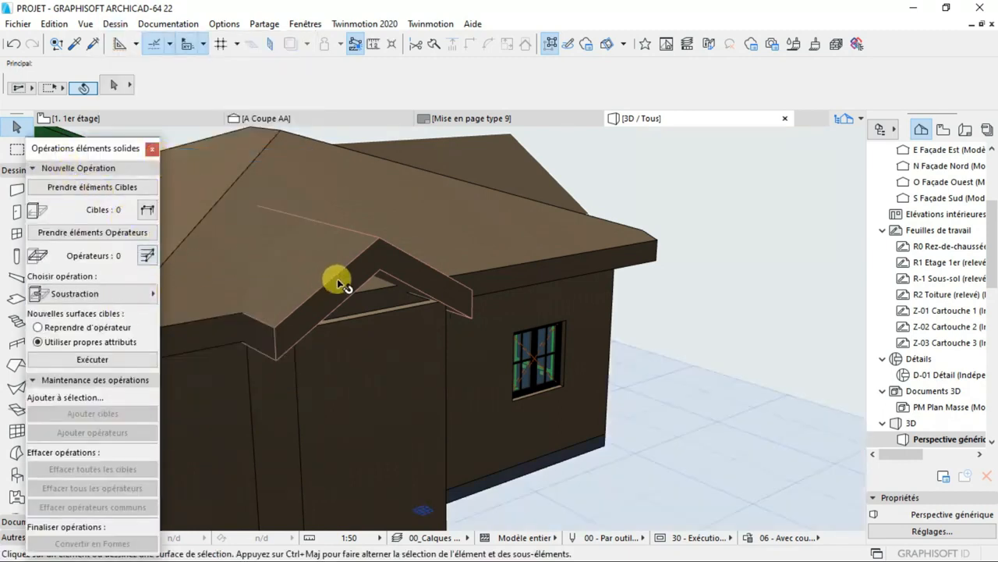
mouse_move(348, 262)
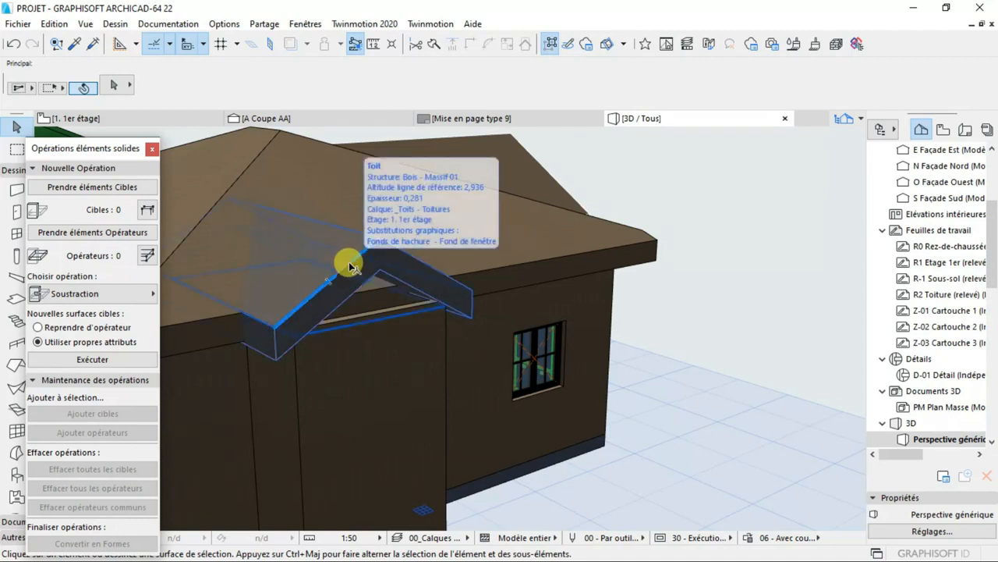
click(349, 261)
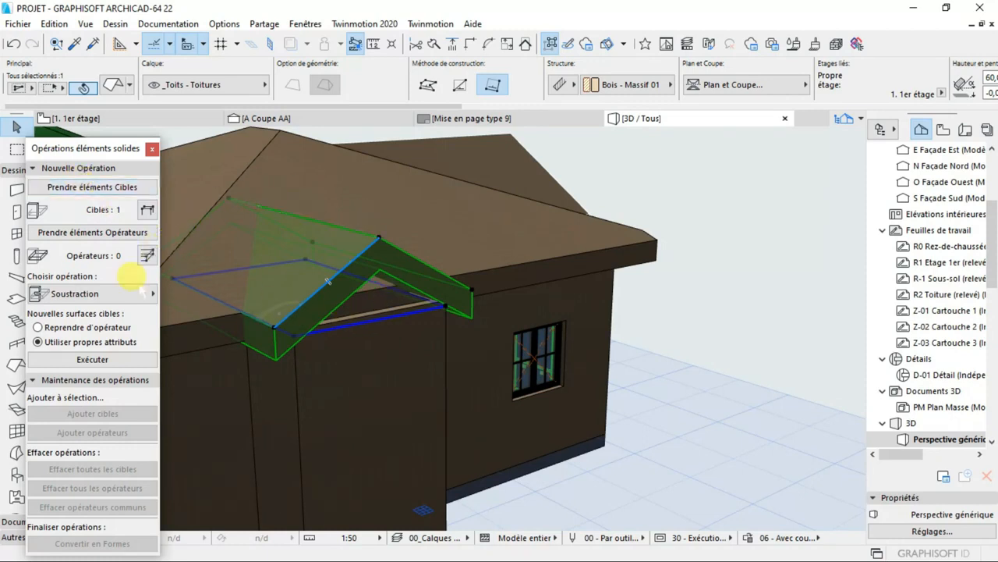
- Set the hip roof as operator and subtract it from the gable roof with Soustraction avec extrusion vers le bas
click(350, 184)
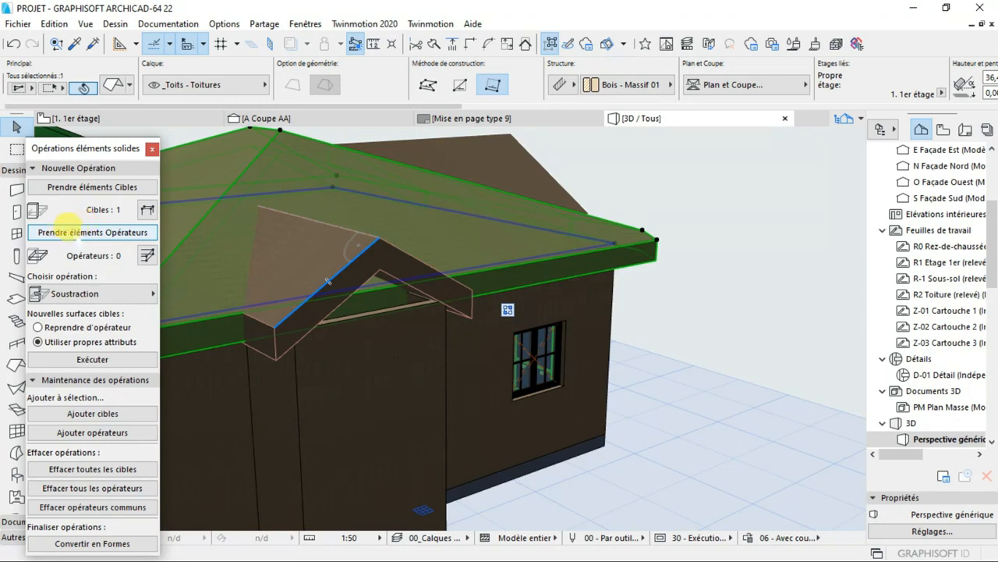
click(78, 228)
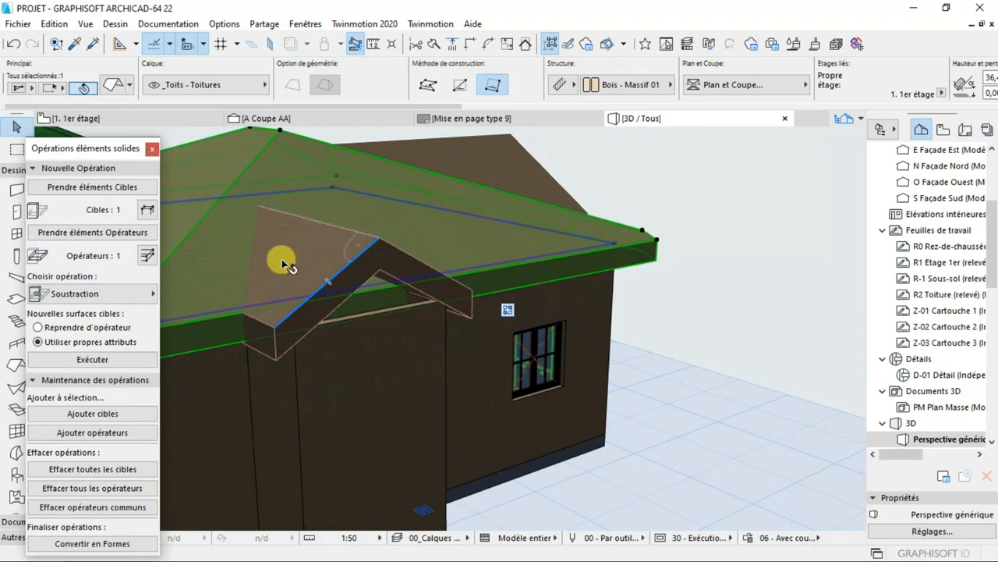
click(74, 294)
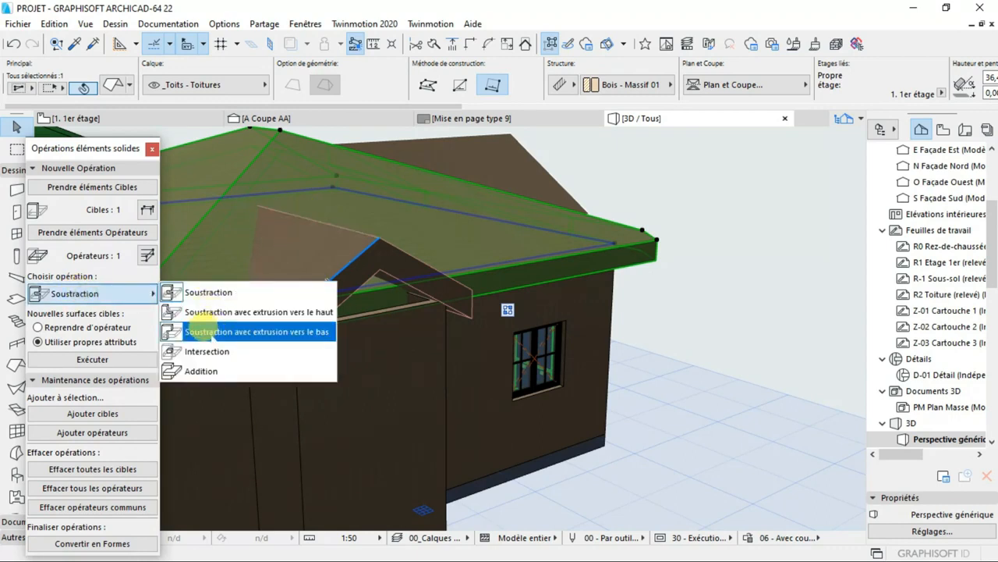
click(306, 332)
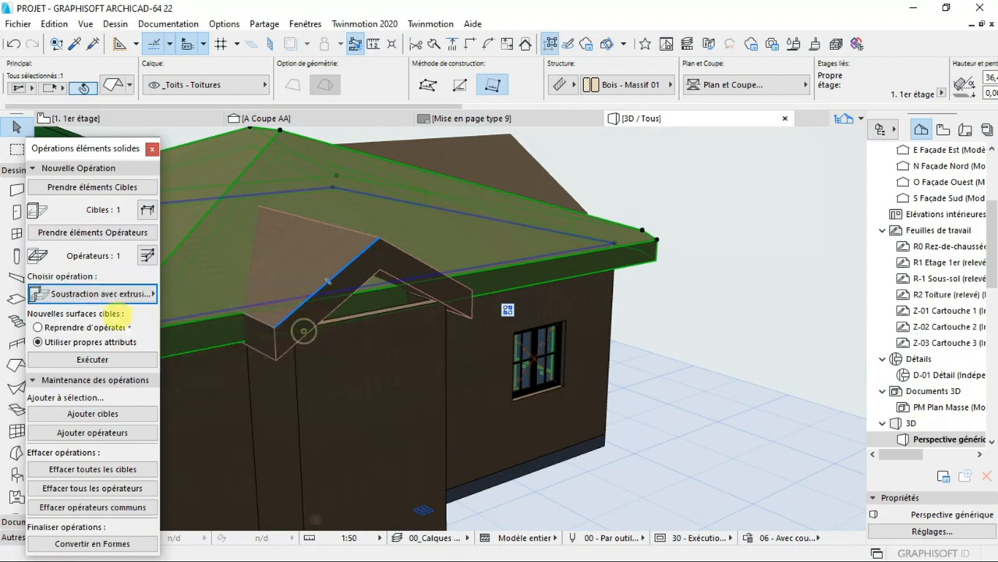
click(90, 359)
- Examine the trimmed inner end of the gable roof and the hip roof's eave in the A Coupe AA section
scroll(373, 335, down, 3)
click(295, 118)
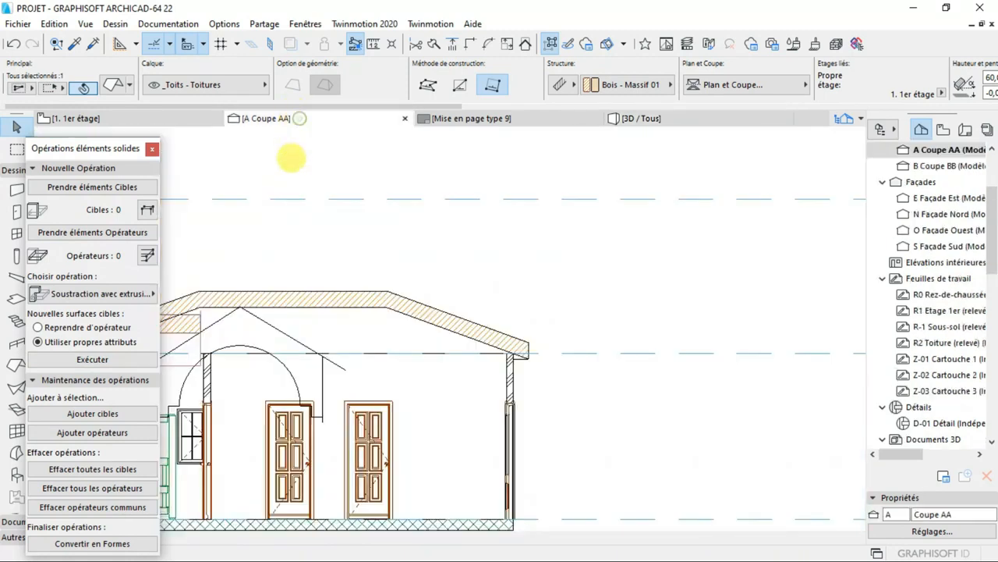
scroll(167, 359, up, 4)
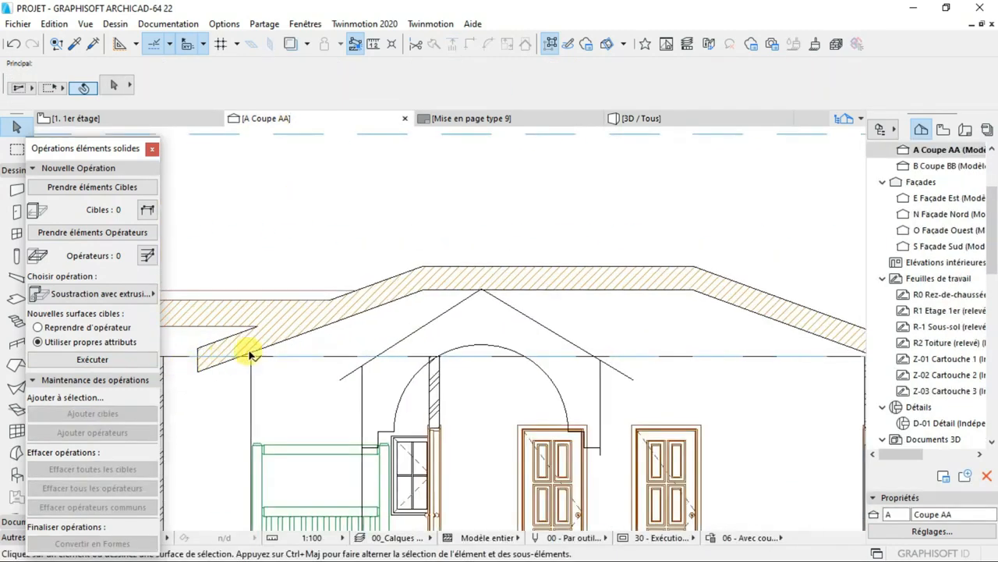
scroll(390, 345, down, 4)
scroll(390, 335, up, 3)
scroll(367, 335, down, 2)
scroll(368, 335, up, 3)
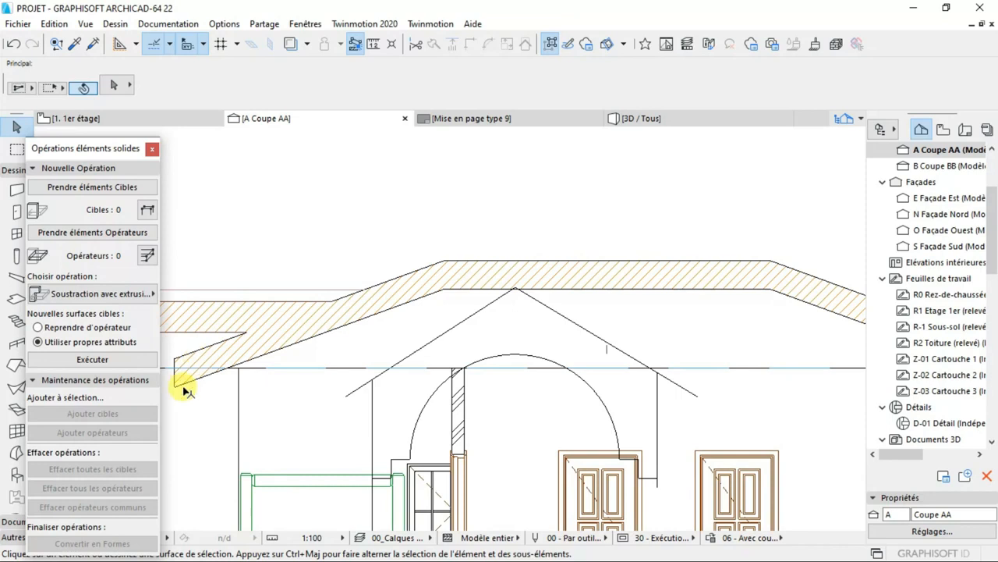
- In 3D, move the Opérations éléments solides palette clear of the model and set the hip roof as the target element
click(682, 114)
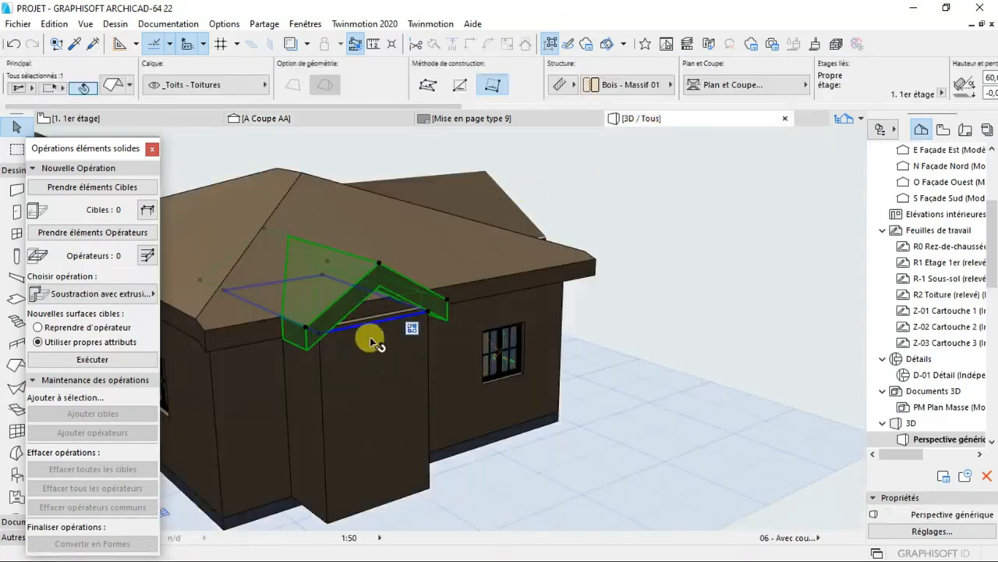
drag(94, 147, 858, 136)
click(97, 536)
drag(262, 468, 168, 441)
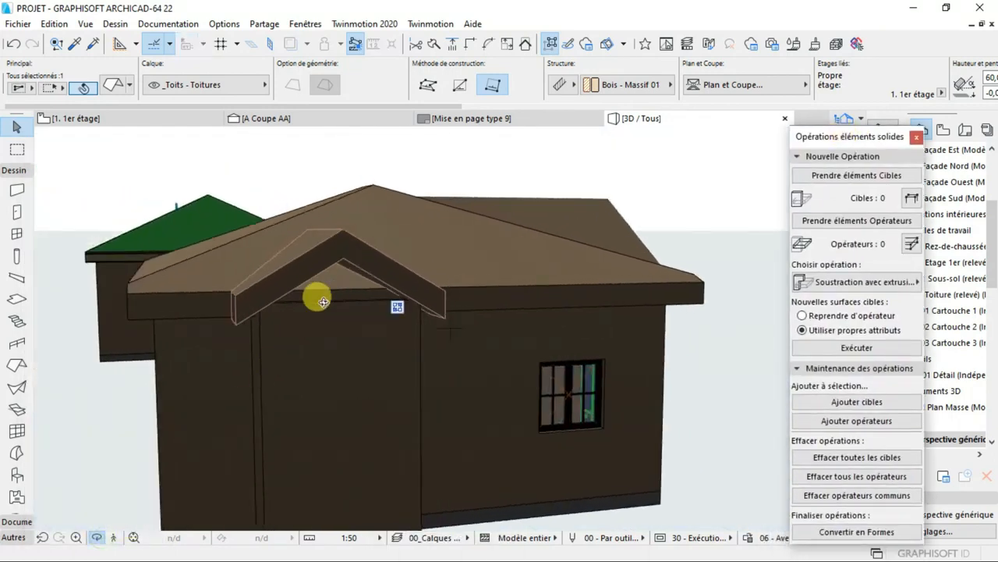
click(324, 302)
key(Escape)
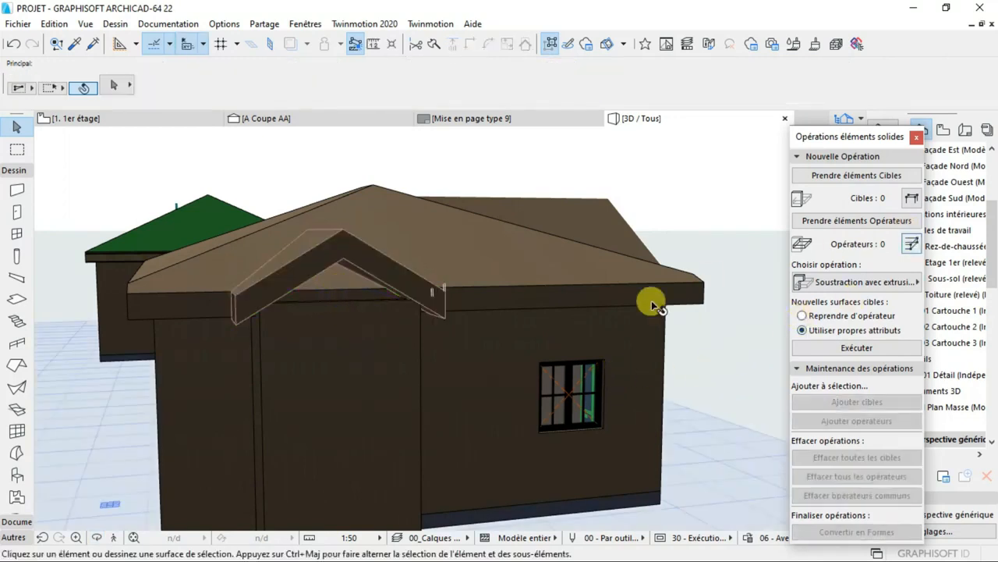
click(472, 232)
click(849, 175)
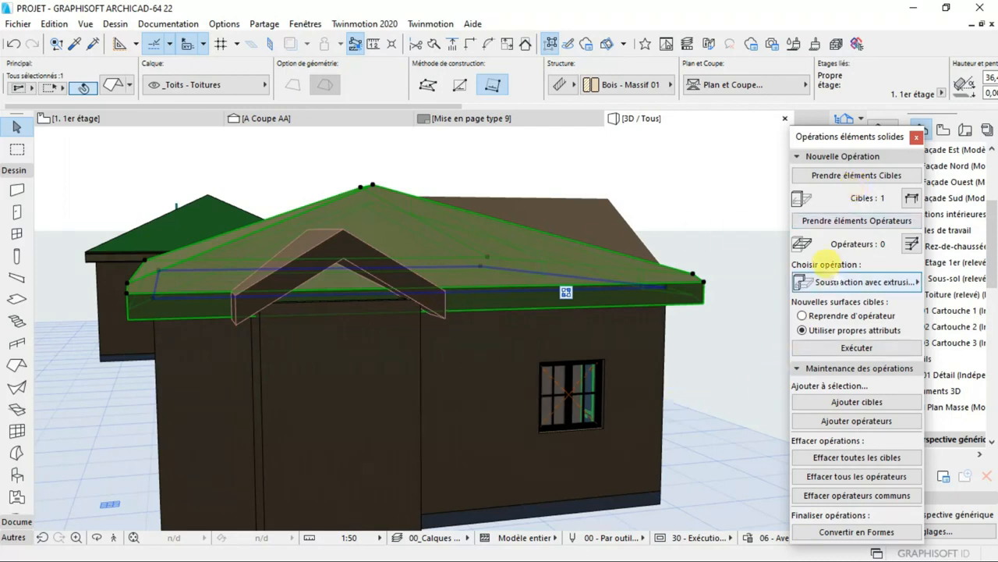
- Set the gable roof as operator and subtract it from the hip roof with Soustraction avec extrusion vers le bas
click(338, 259)
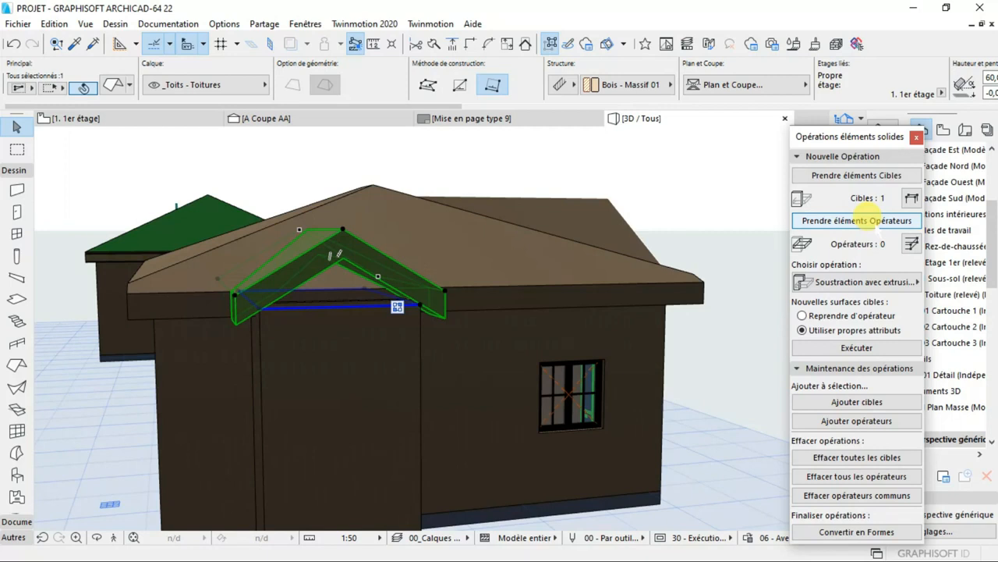
click(854, 221)
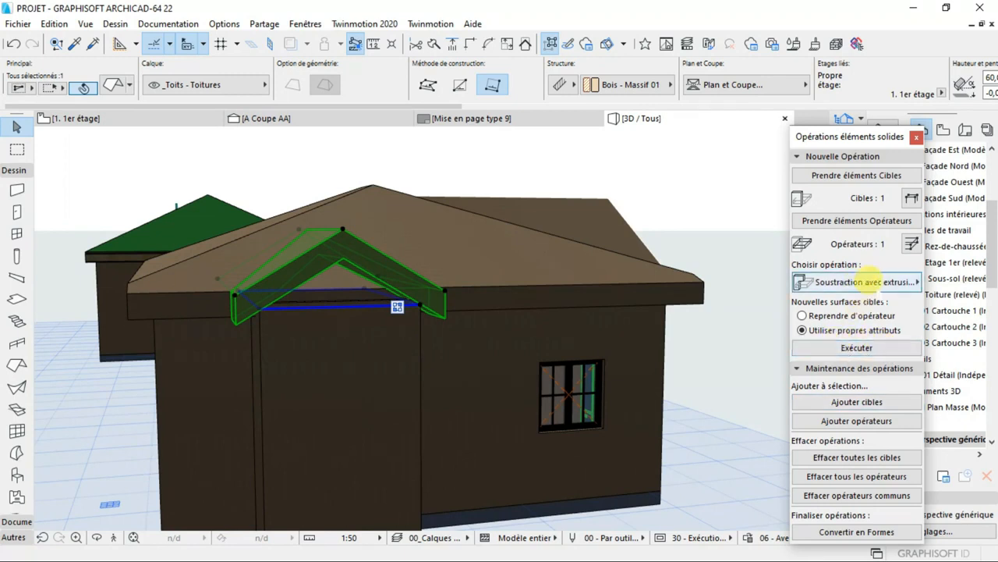
click(858, 281)
click(726, 320)
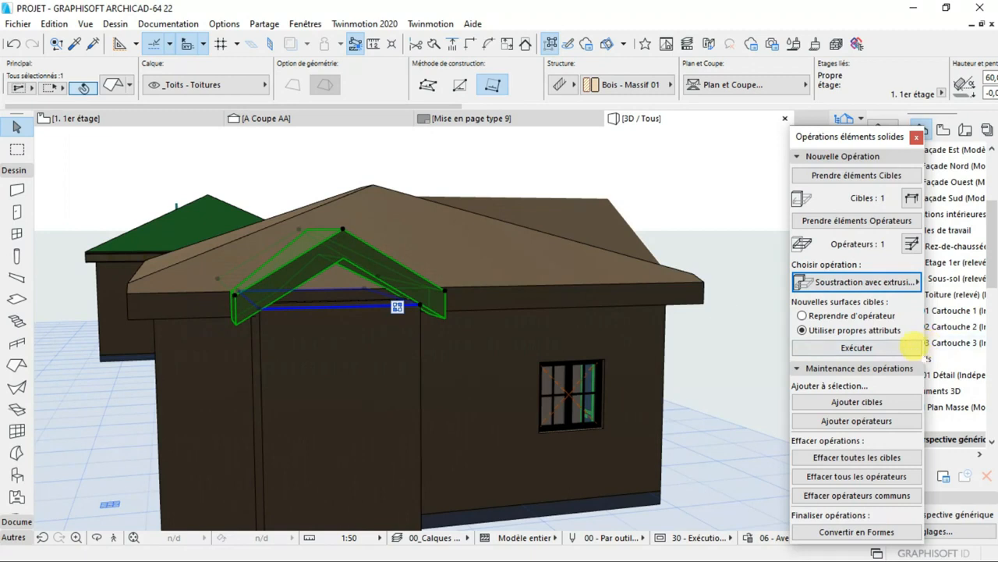
click(819, 347)
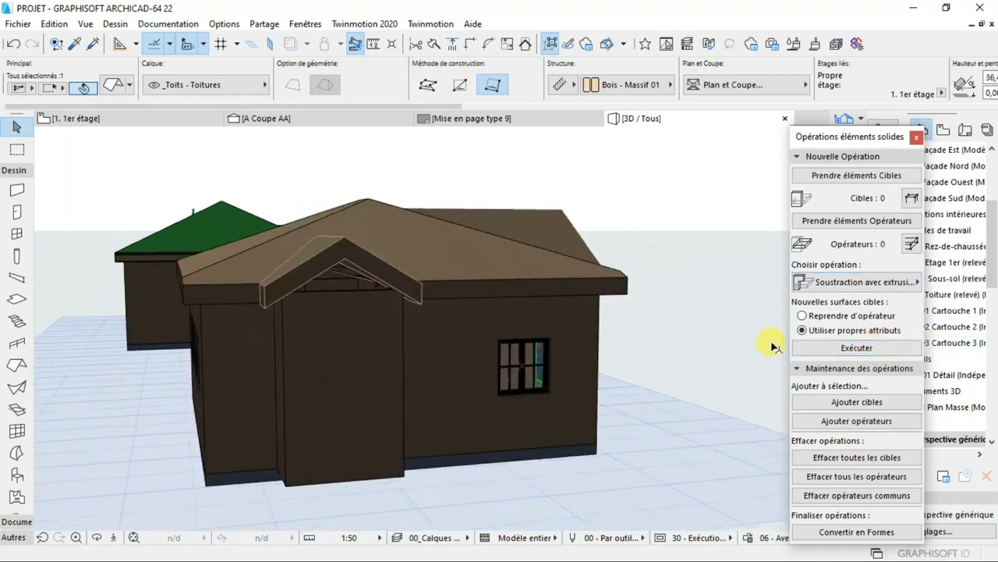
- Clear the selection and examine the joint between the gable and hip roofs in the A Coupe AA section
click(709, 309)
scroll(301, 243, up, 1)
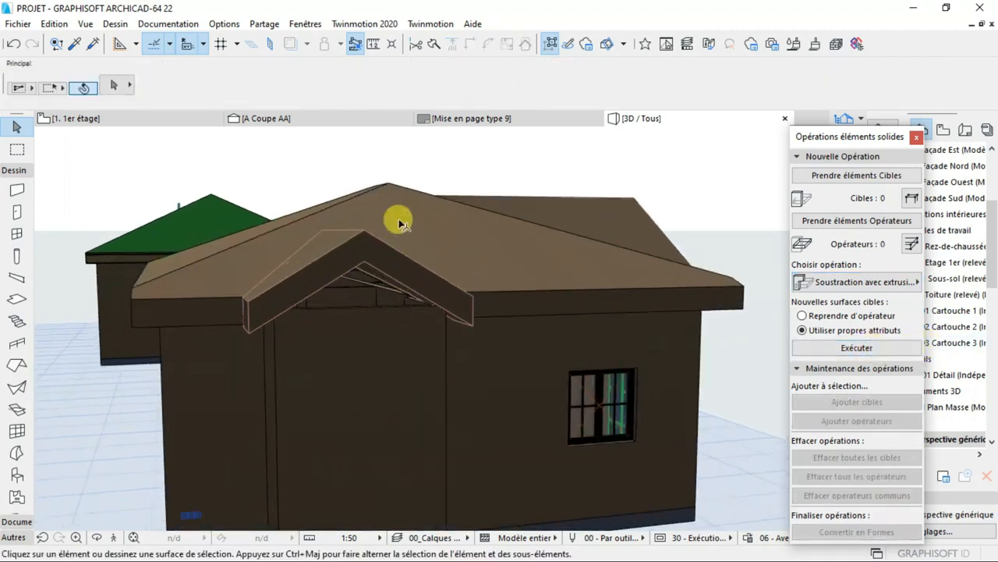
click(318, 118)
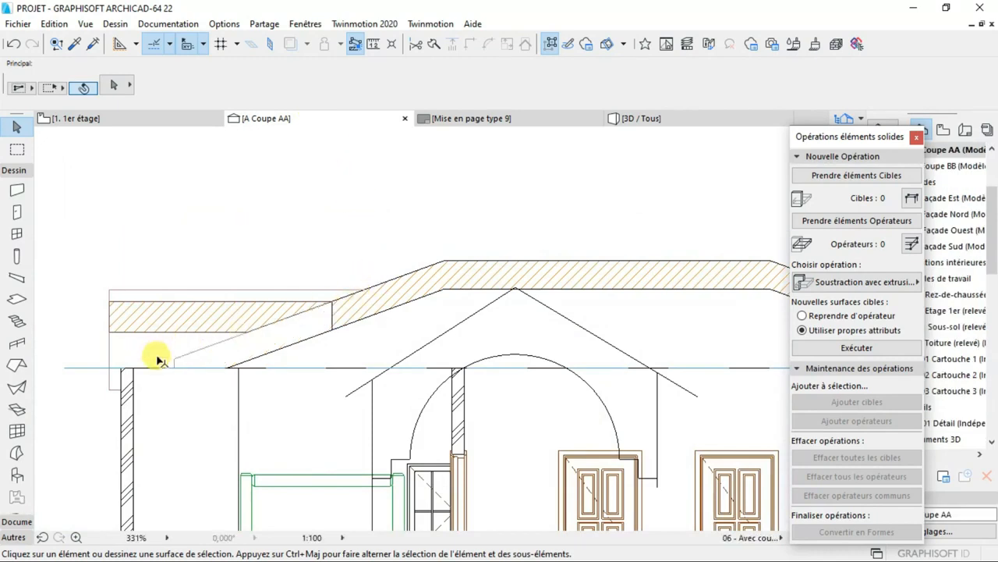
scroll(241, 330, up, 5)
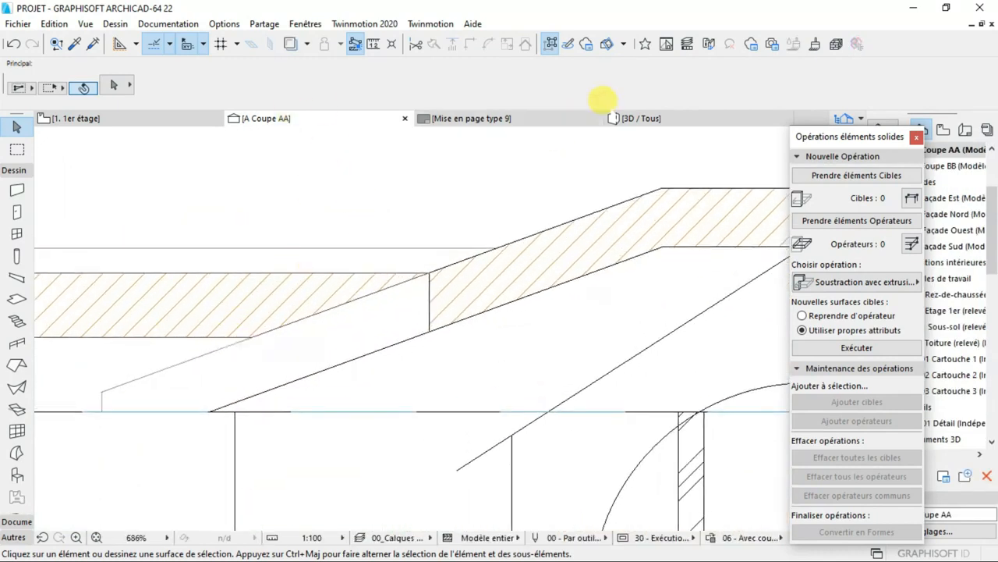
- In 3D, select the projection's three walls and stretch their height together until their tops rise above the gable roof's ridge
click(633, 117)
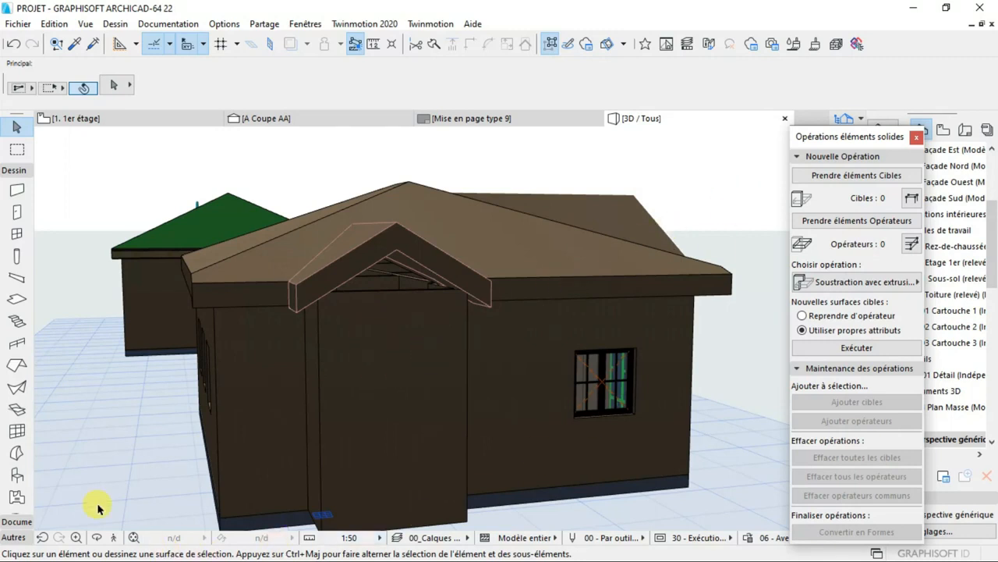
click(96, 537)
scroll(511, 334, up, 4)
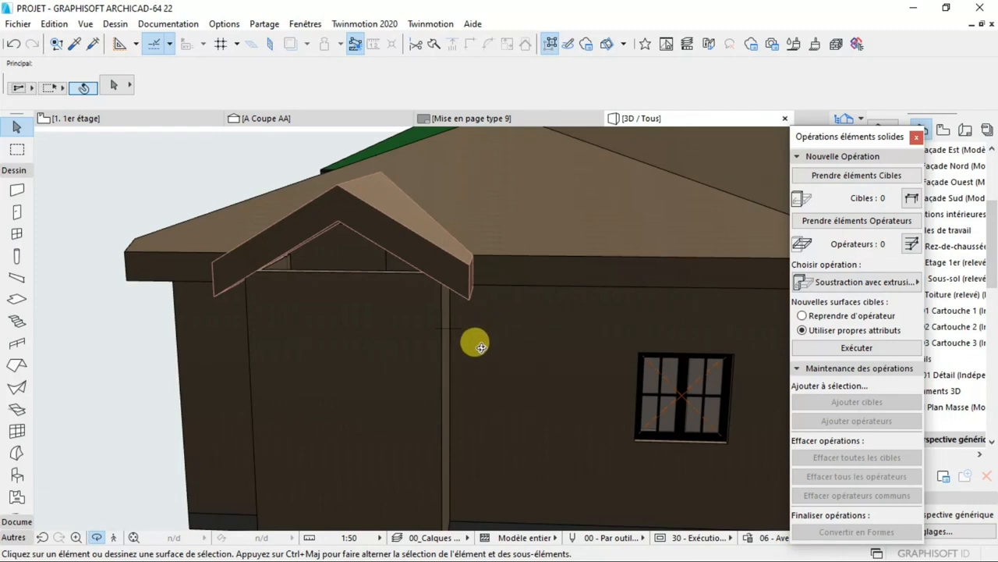
click(445, 359)
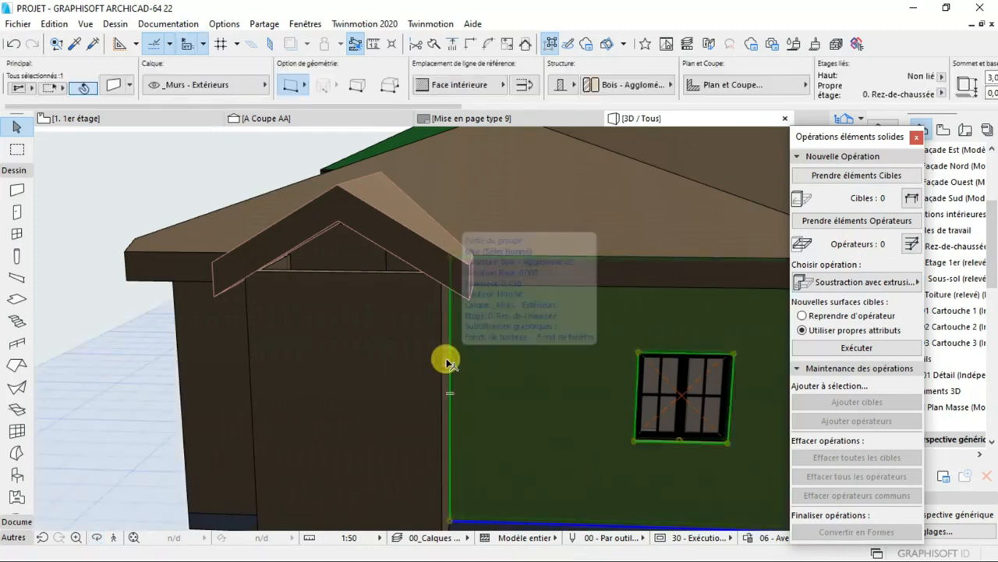
click(442, 362)
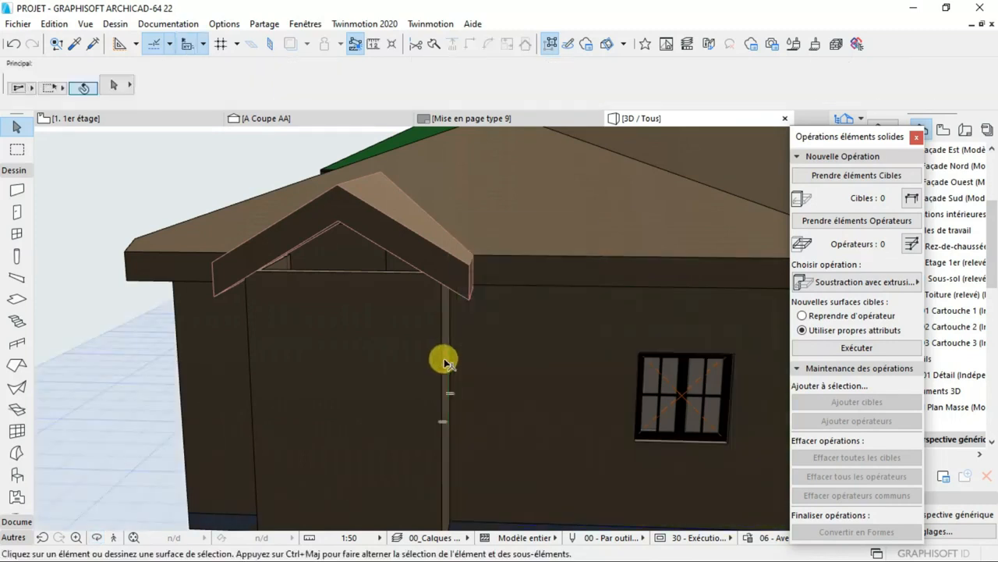
shift+click(379, 397)
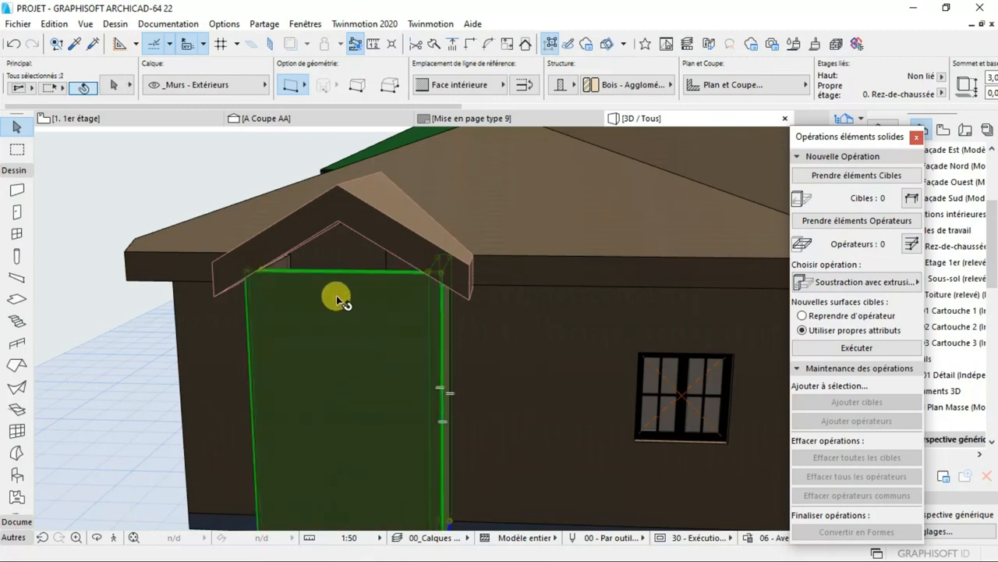
shift+click(279, 262)
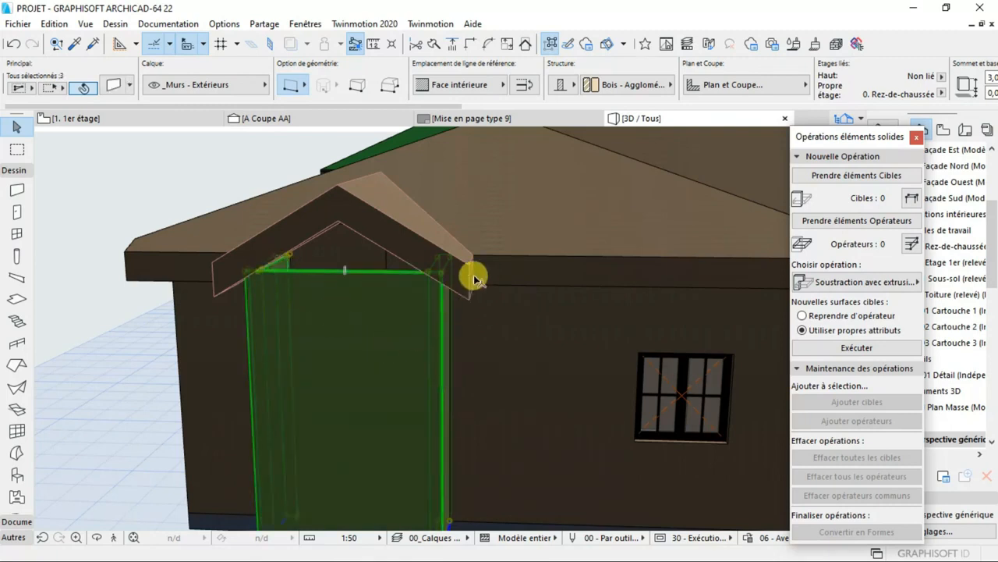
click(441, 275)
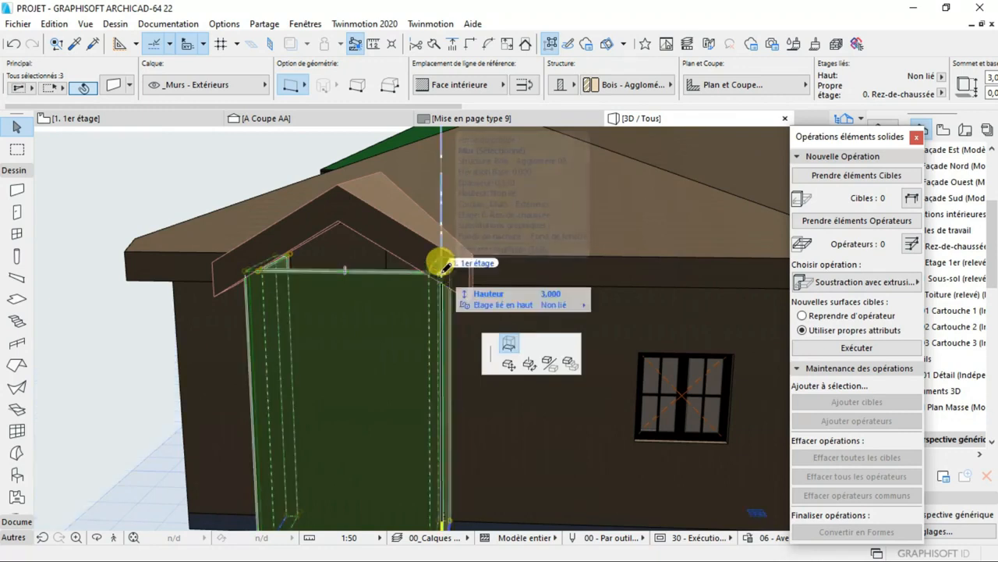
click(442, 165)
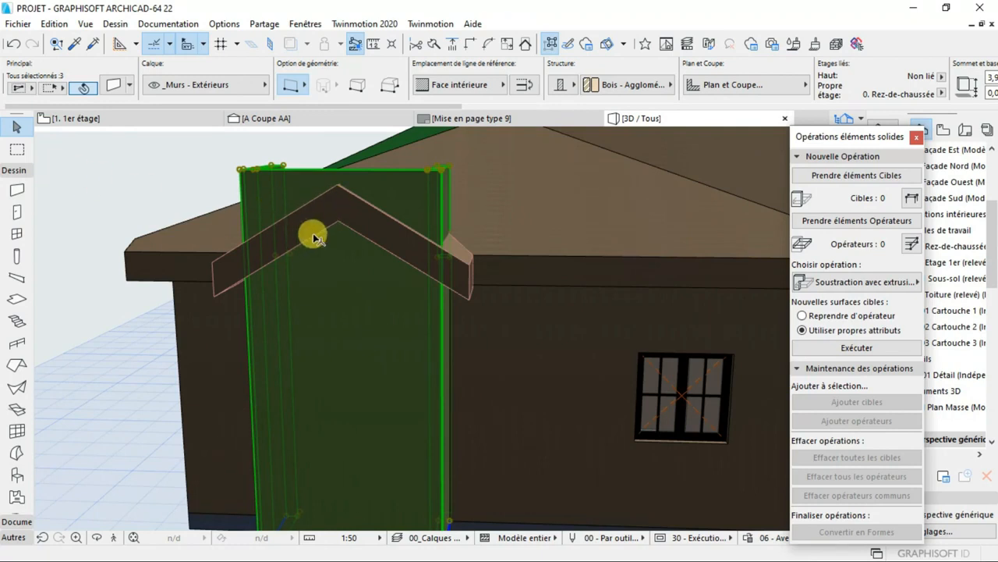
- Add the gable roof to the selection, trim the walls with Raccorder éléments à Toit/Coque using the currently selected roof, and clear the selection
shift+click(461, 279)
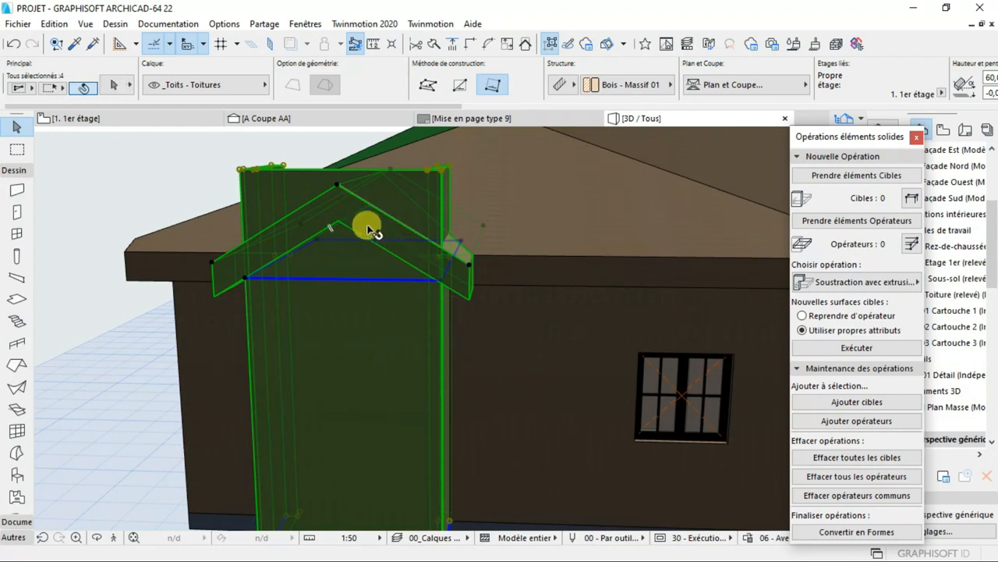
click(402, 239)
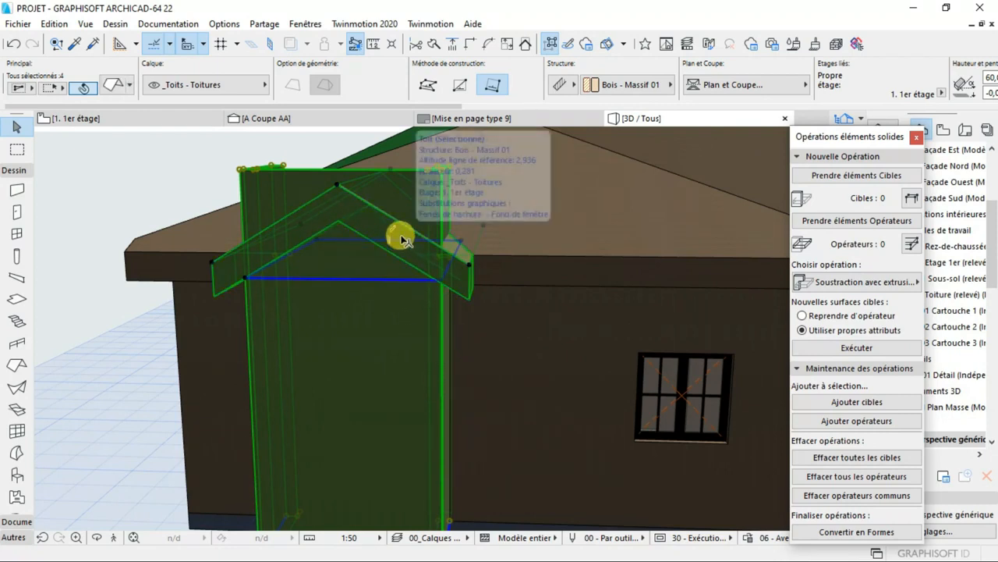
right_click(398, 201)
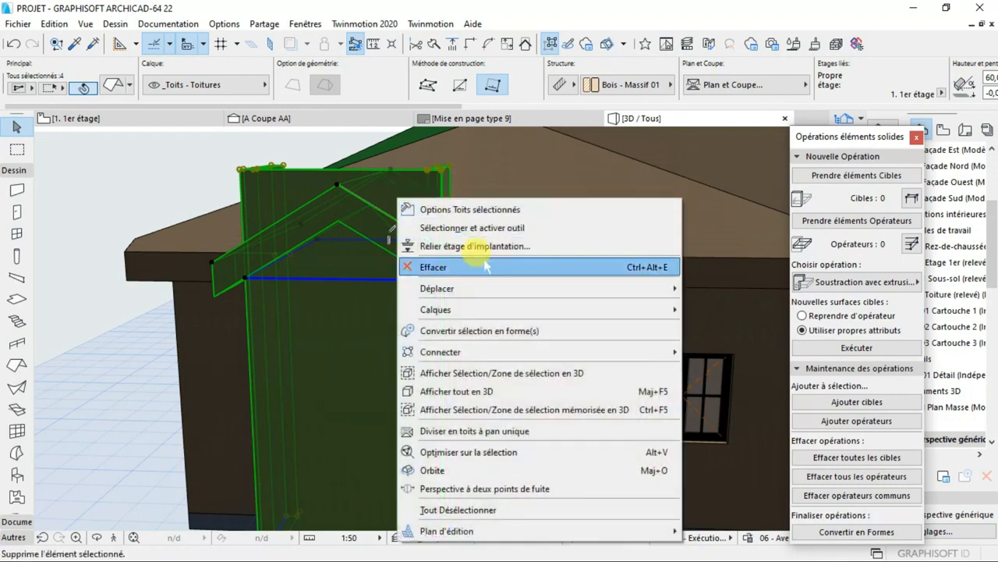
mouse_move(478, 353)
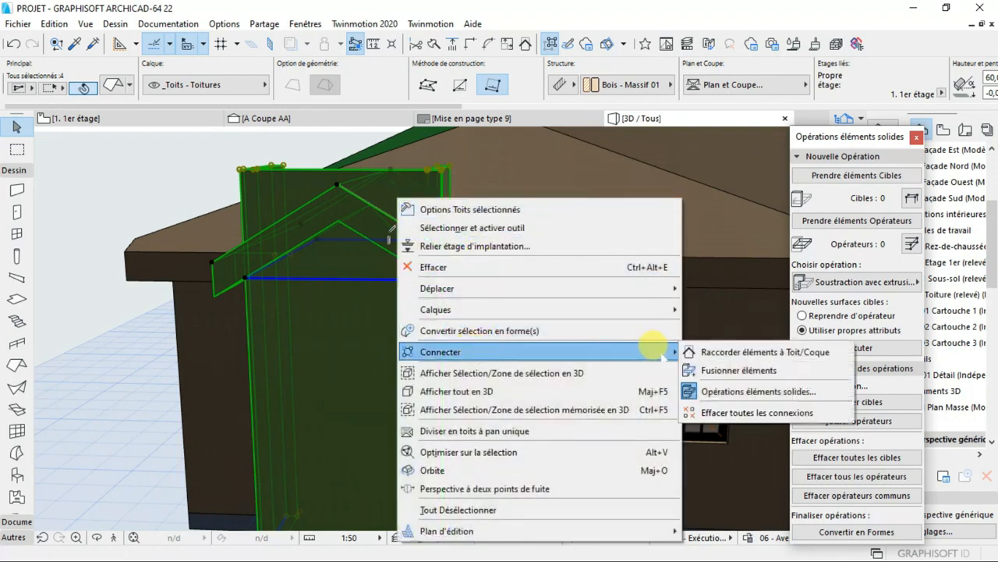
click(722, 351)
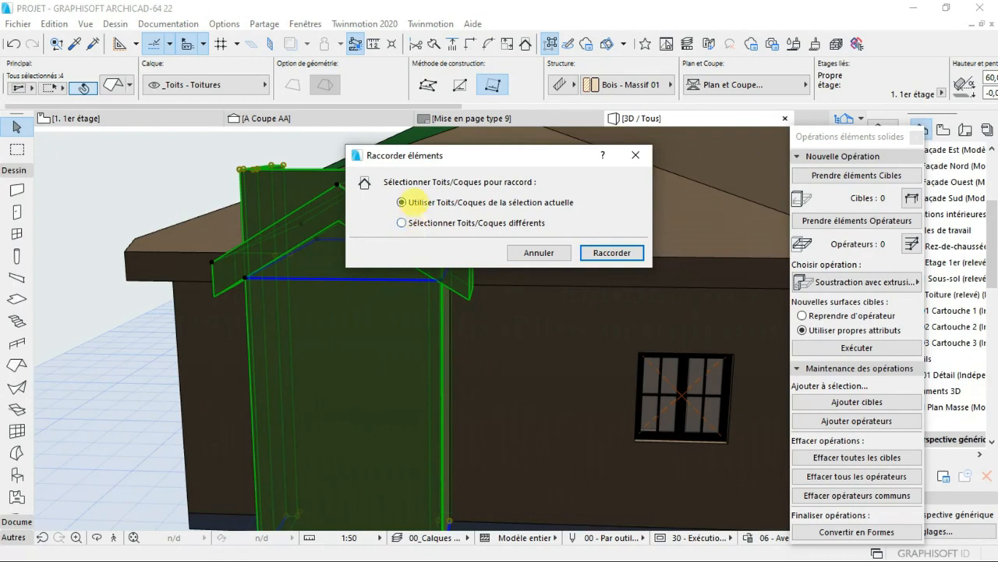
click(612, 251)
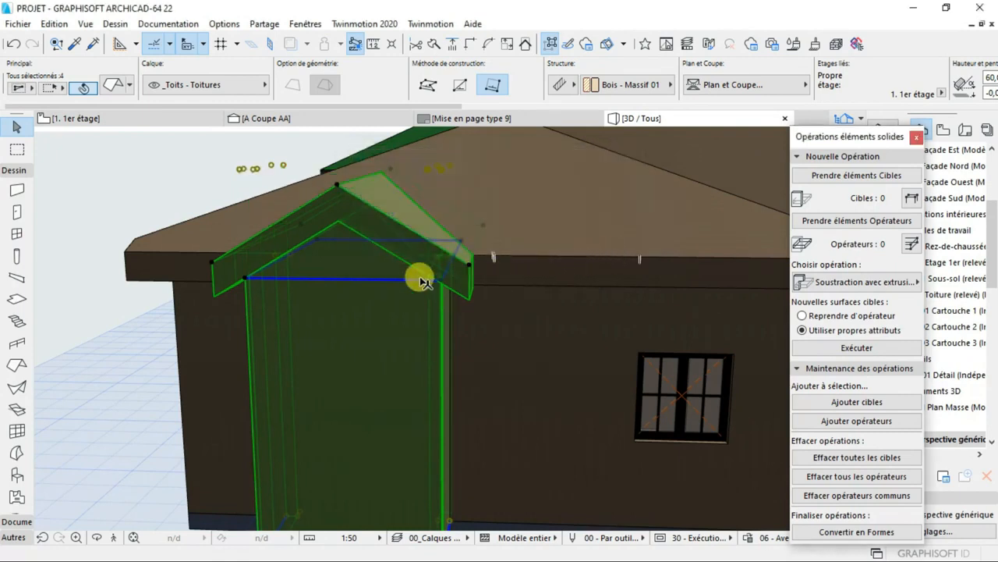
scroll(421, 279, up, 1)
key(Escape)
- Examine the trimmed projection walls and the gable roof's junction with the hip roof from several sides of the house
scroll(446, 335, down, 3)
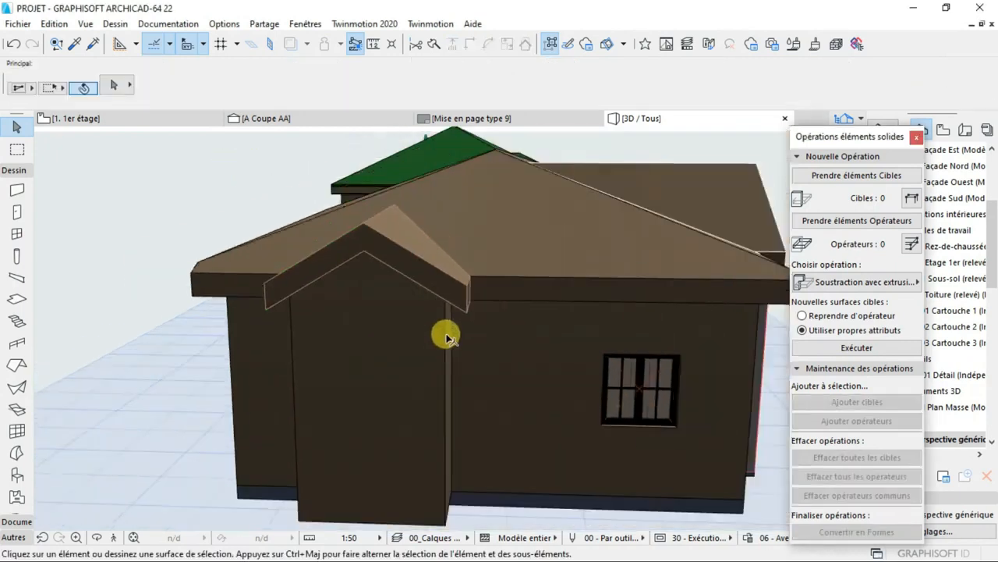
scroll(446, 336, down, 2)
click(96, 536)
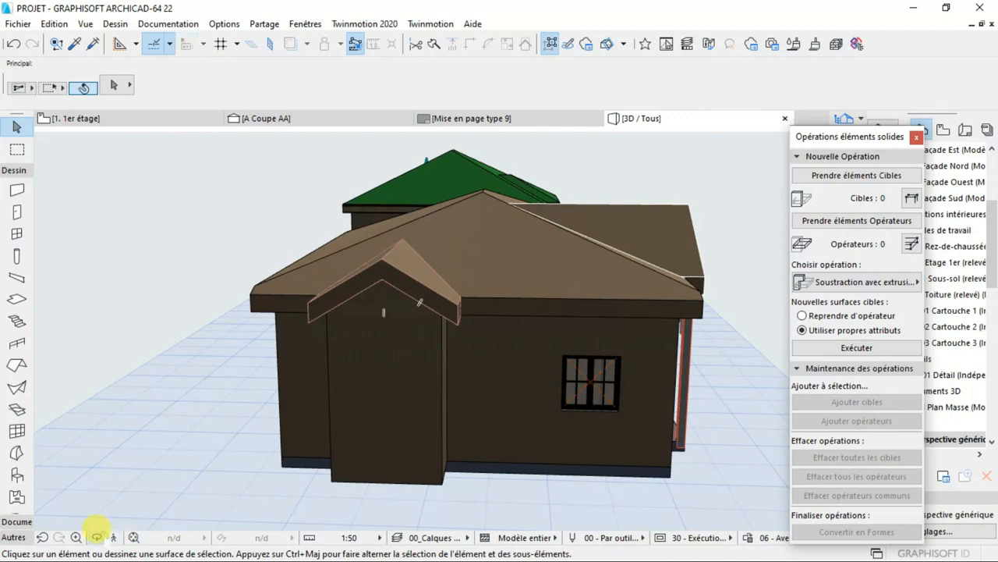
drag(238, 412, 391, 349)
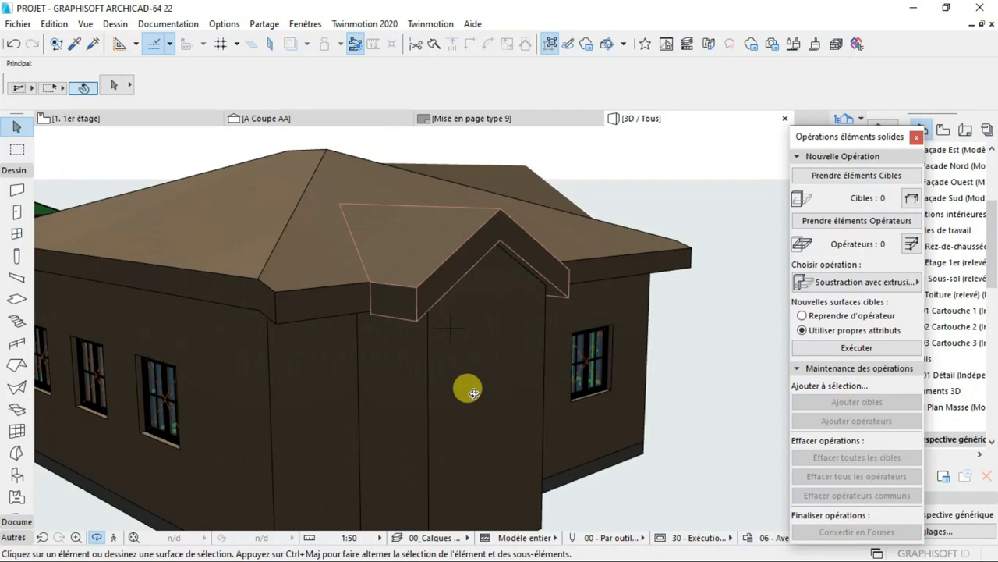
scroll(504, 351, up, 3)
scroll(504, 351, down, 5)
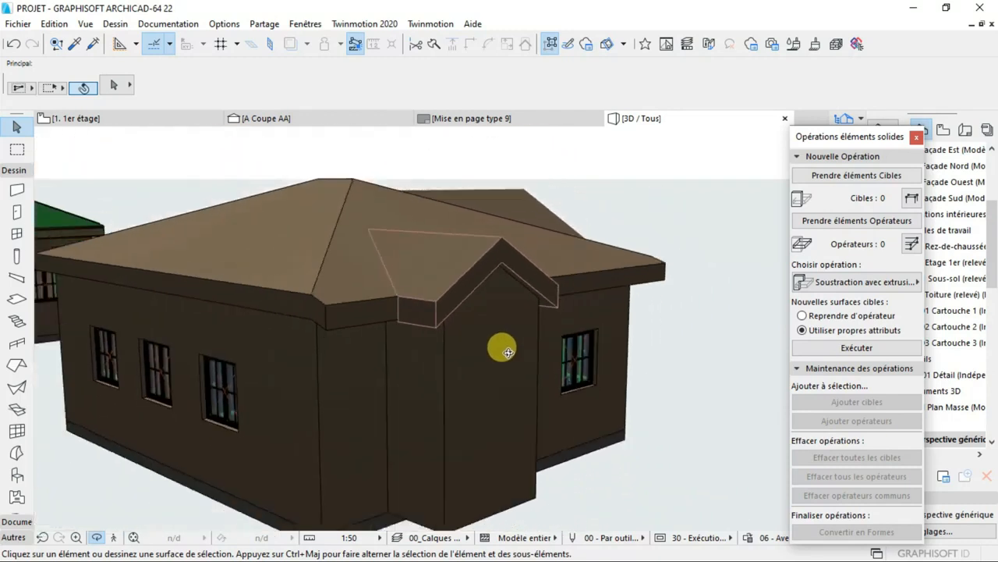